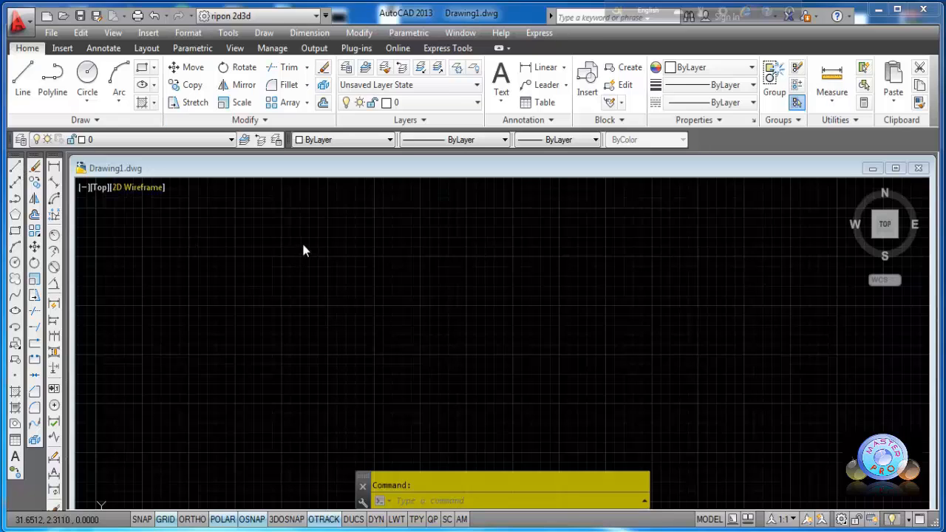
Review the length, angle and insertion scale settings in the current drawing's units, leaving them as they are.
click(21, 22)
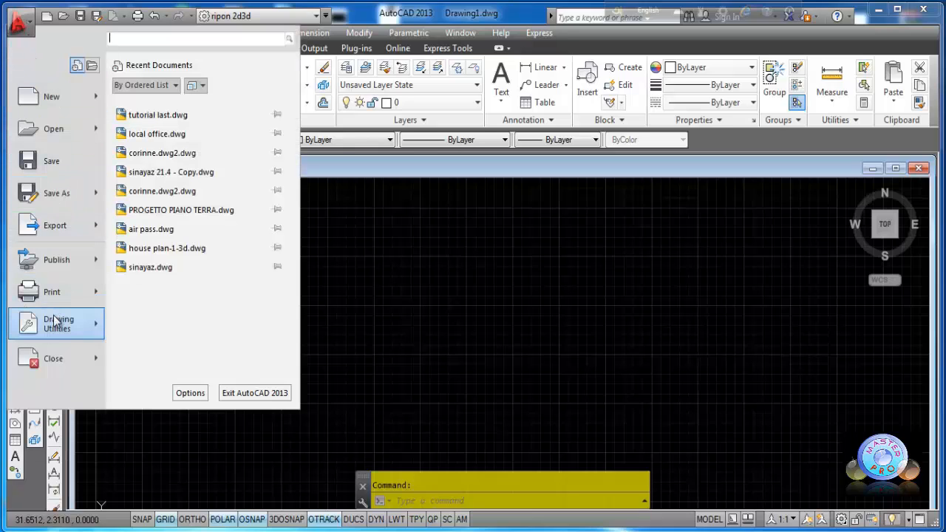
mouse_move(56, 326)
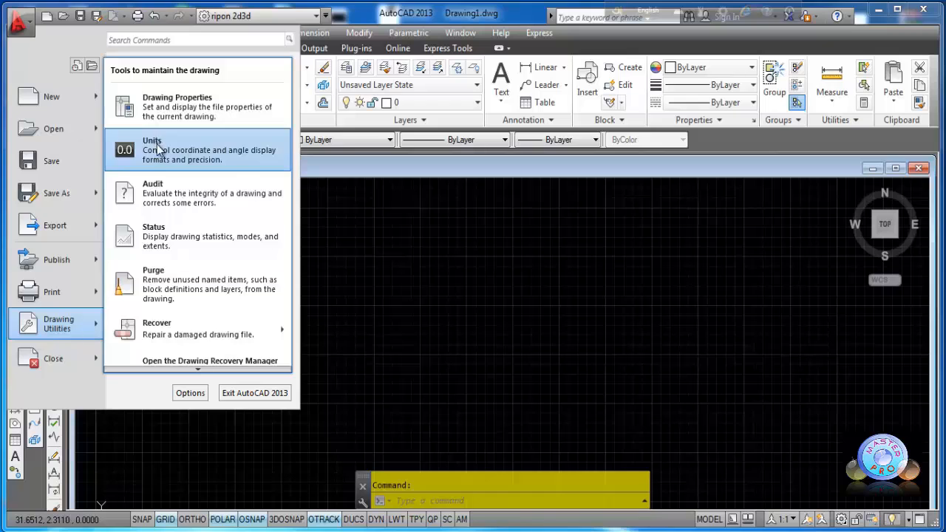
click(158, 150)
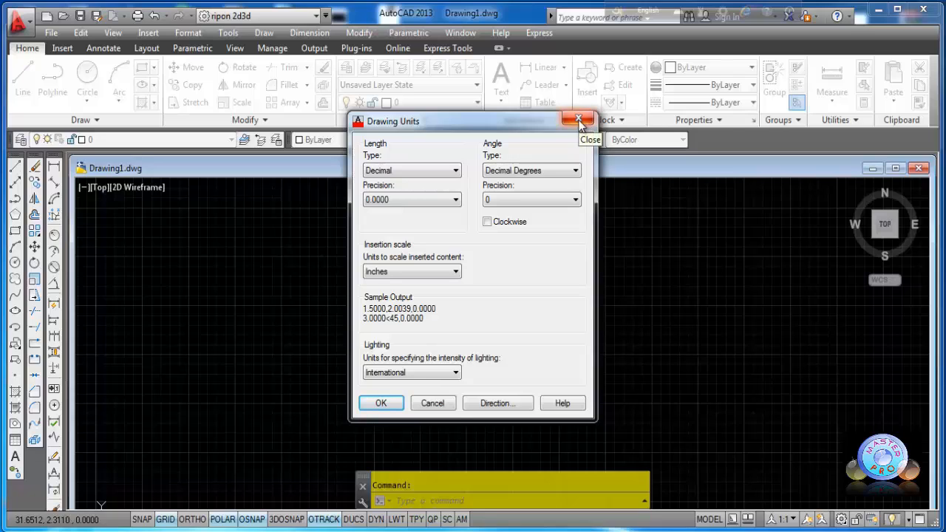
click(579, 120)
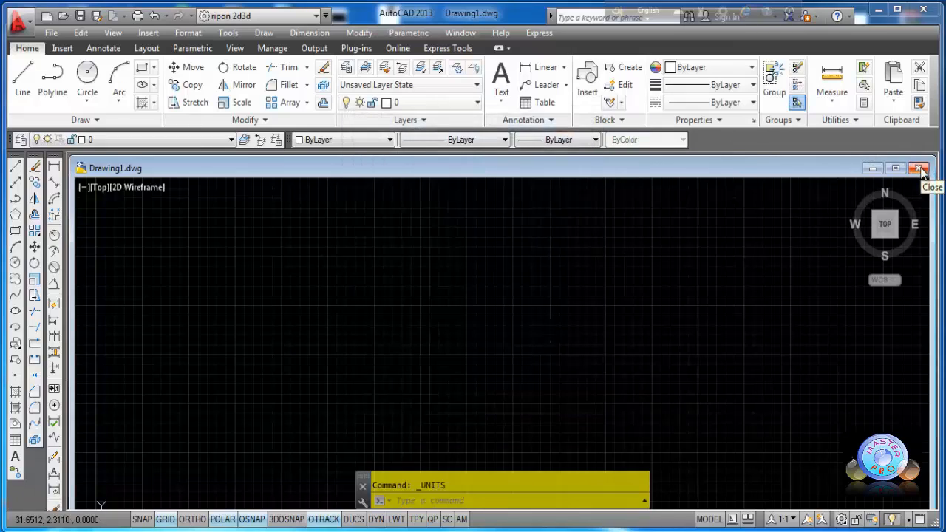
Close the current drawing without saving it and create a new one from the acadiso template.
click(919, 169)
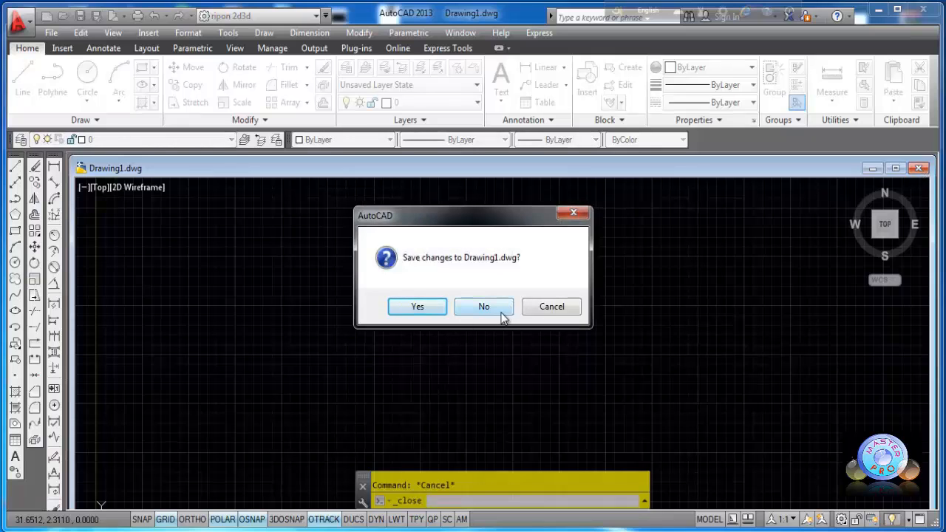
click(484, 307)
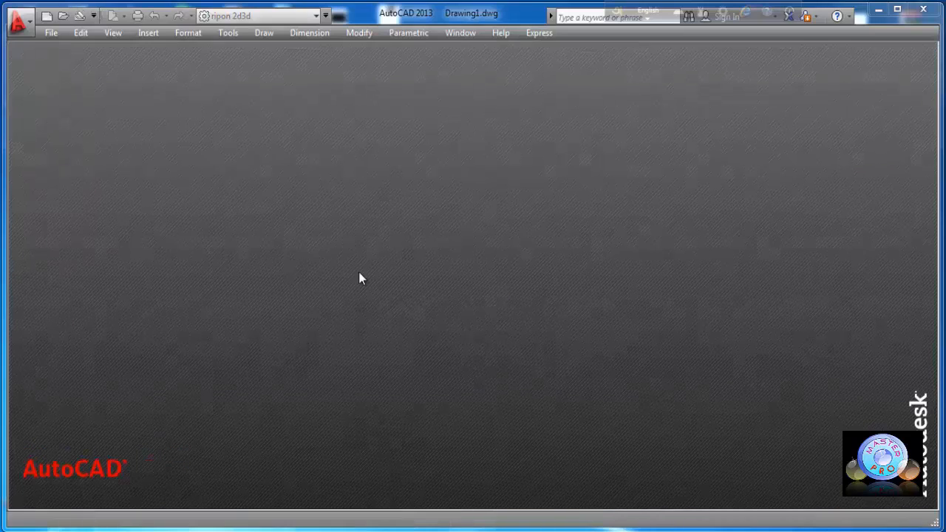
click(46, 17)
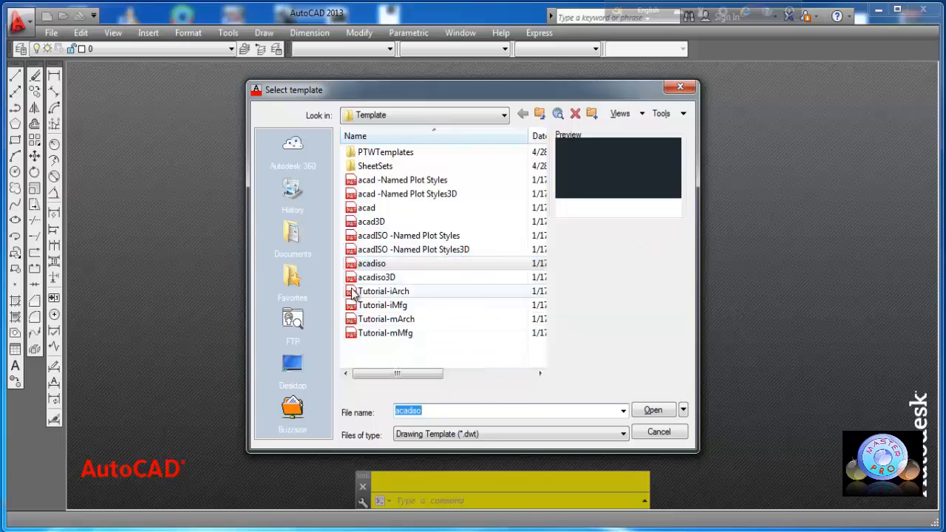
click(378, 265)
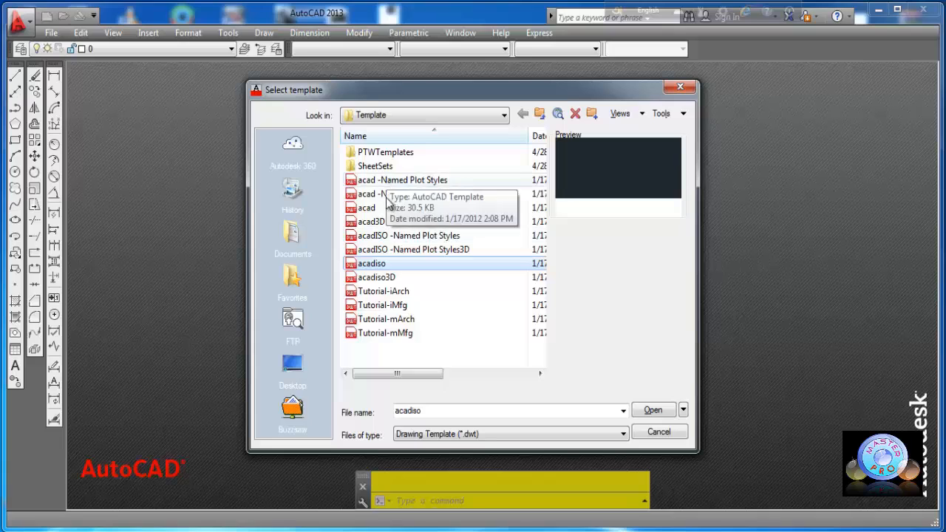
click(389, 267)
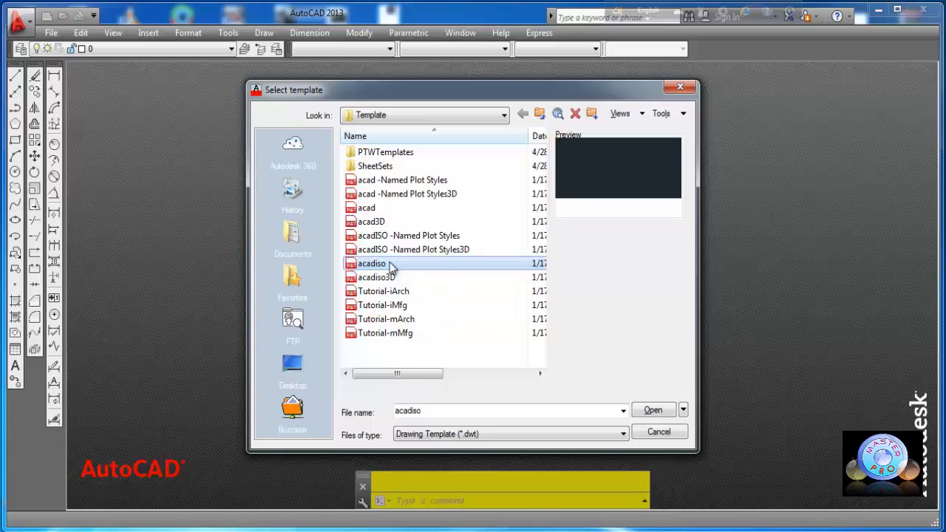
click(654, 412)
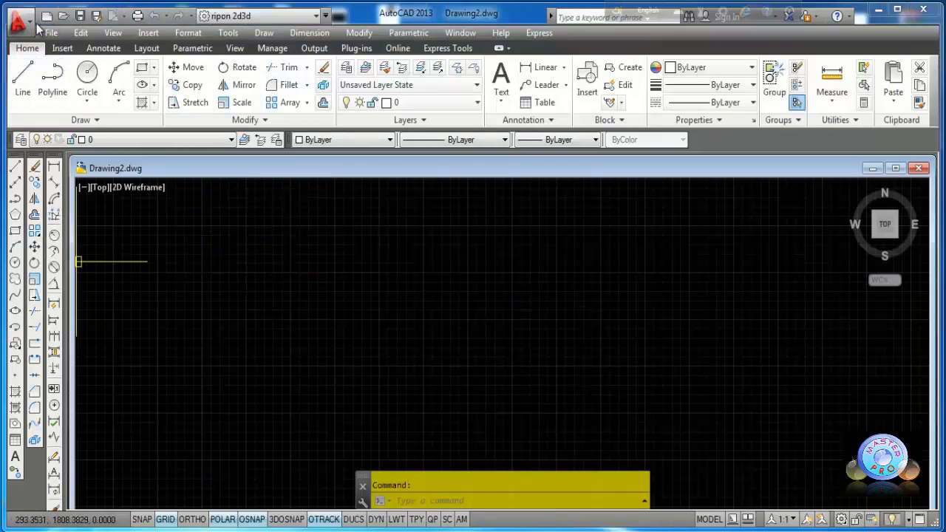
Check the insertion scale units of the new drawing and close the units settings.
click(20, 23)
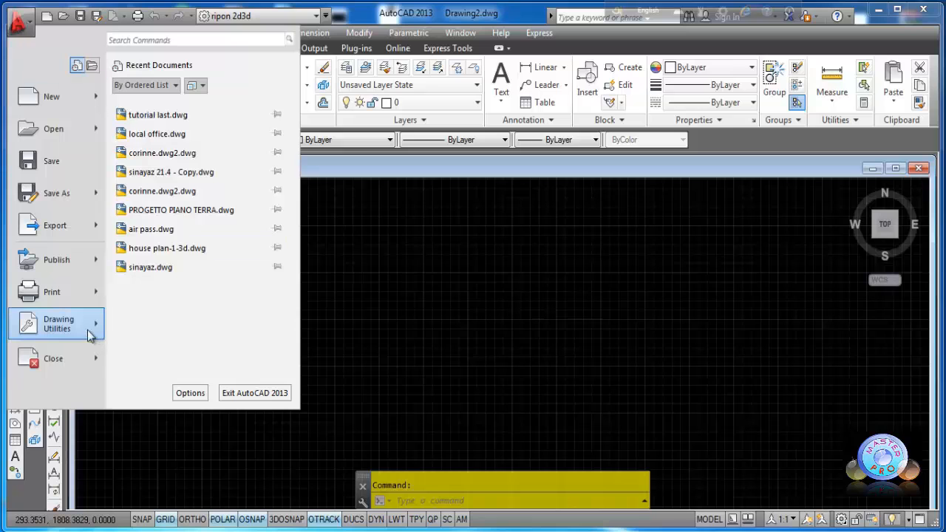
mouse_move(83, 327)
click(152, 157)
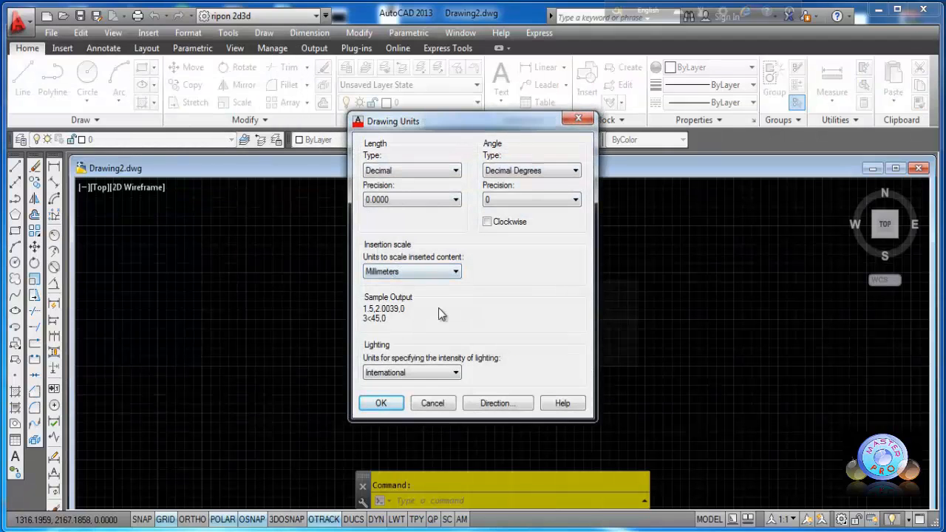
click(578, 119)
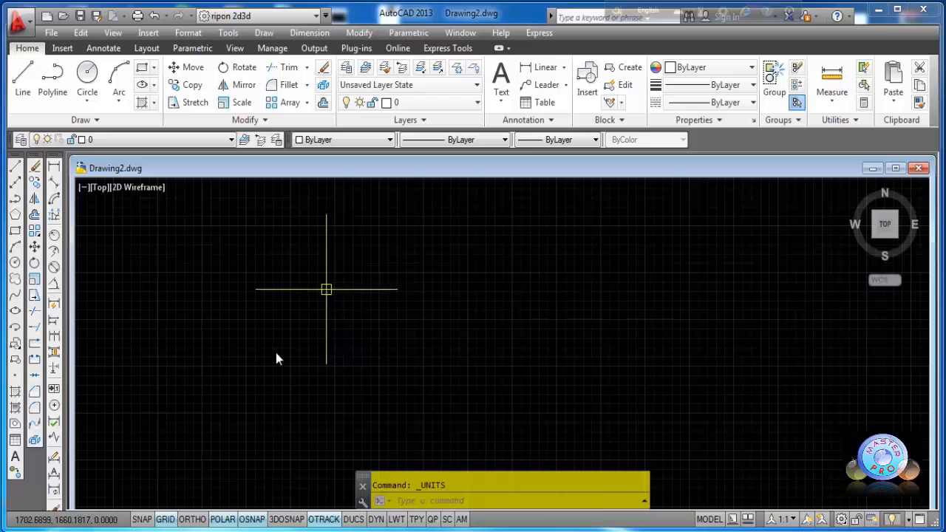
Turn off the grid display in the new drawing.
click(165, 520)
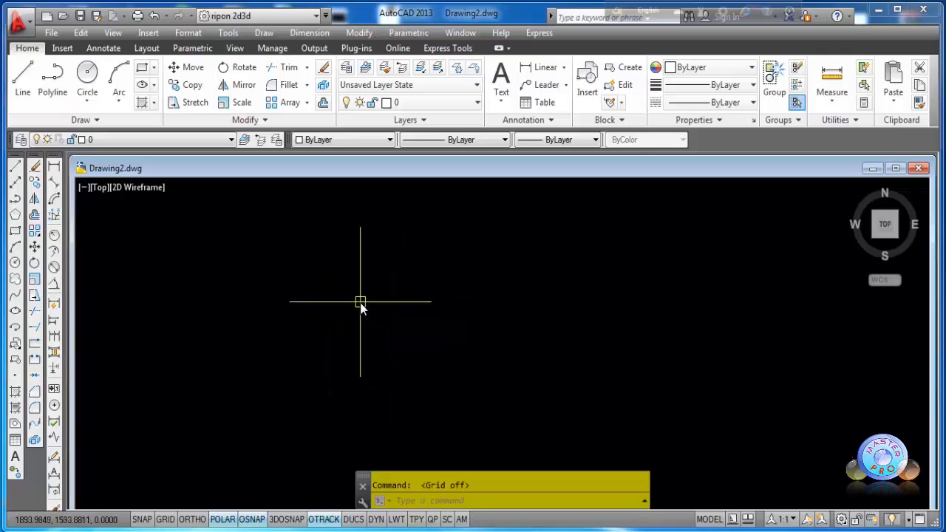
middle_drag(296, 333, 505, 212)
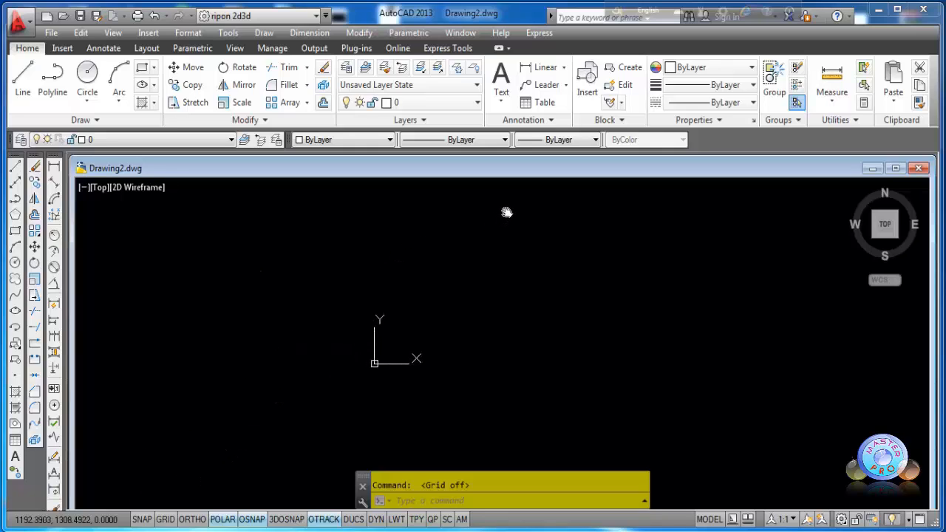
middle_drag(401, 367, 430, 352)
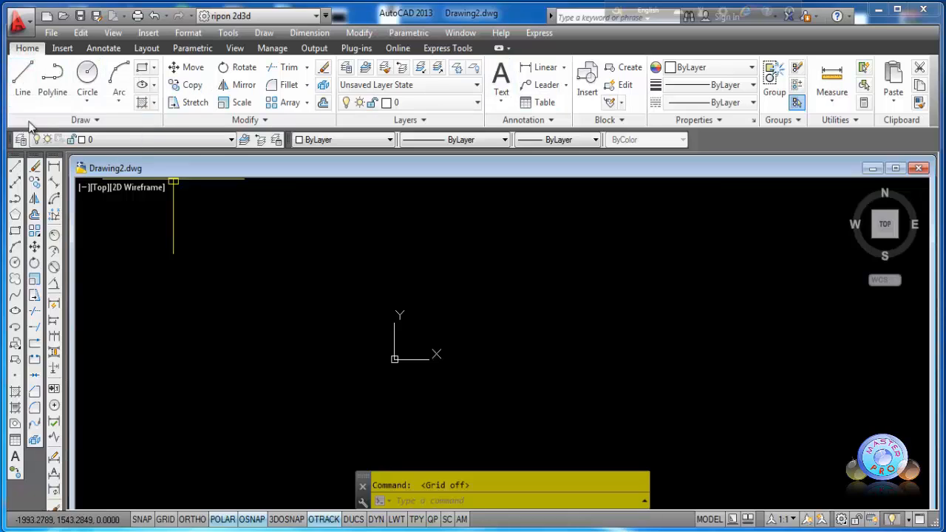
Start a line with its first point at the origin, 0,0.
click(22, 82)
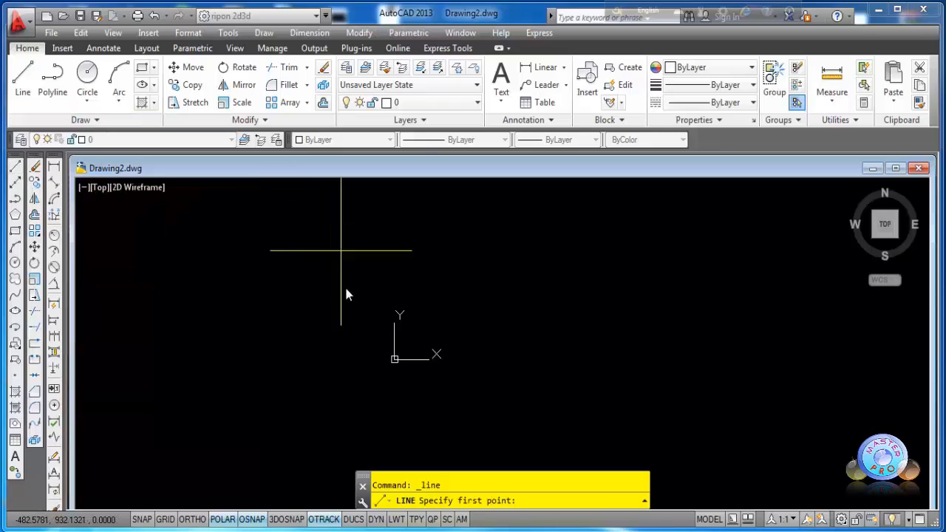
click(262, 33)
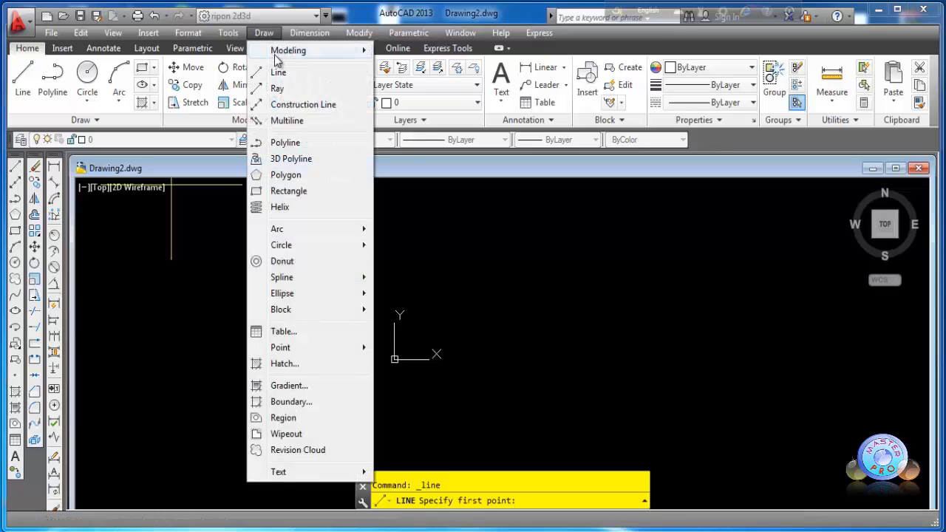
click(278, 74)
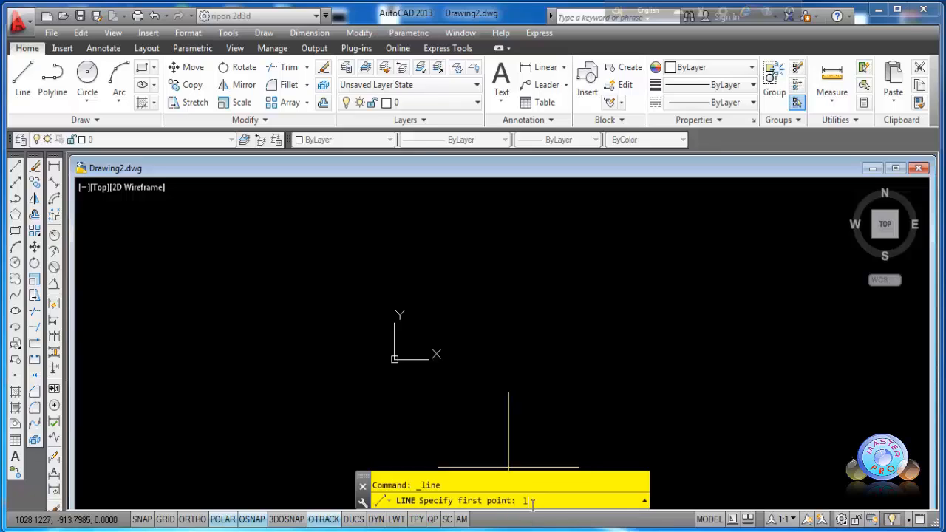
text(1)
key(Return)
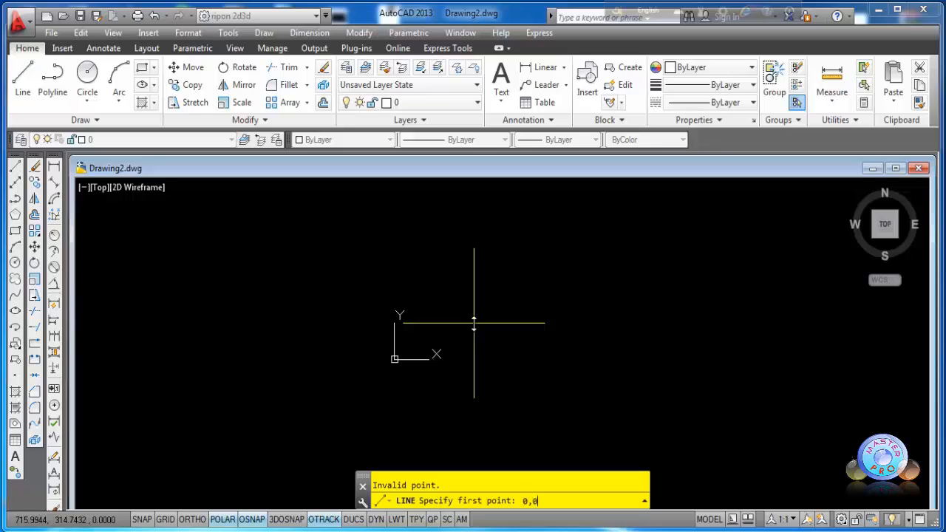
key(Return)
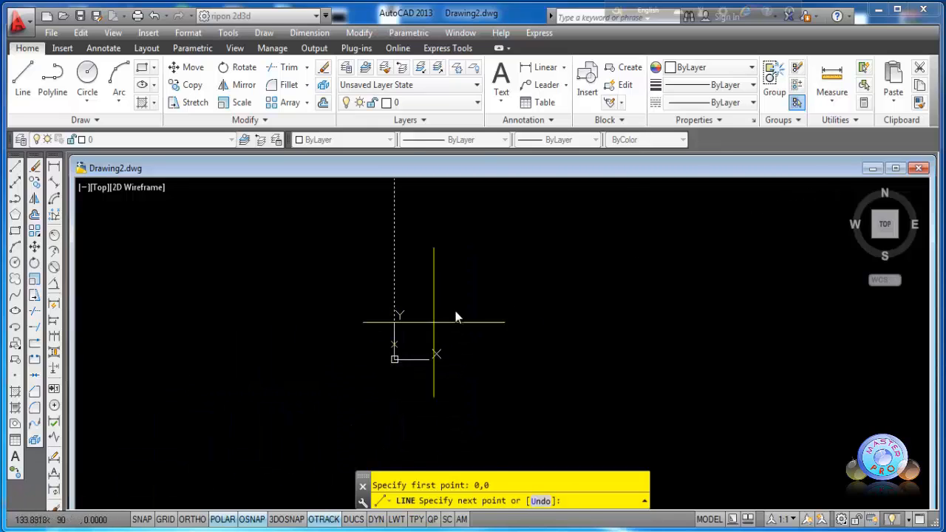
Turn on Ortho mode and draw the first line segment 100 units to the right of the origin.
scroll(400, 357, up, 4)
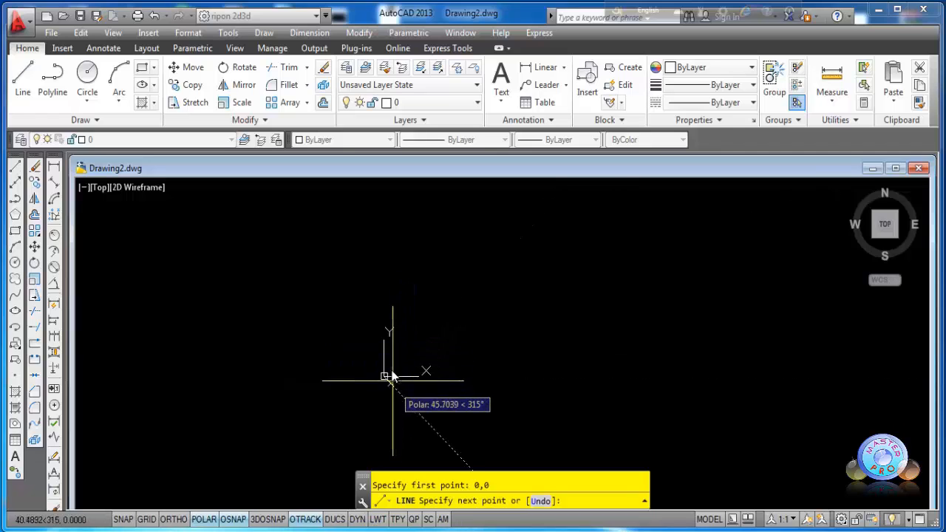
scroll(388, 375, up, 5)
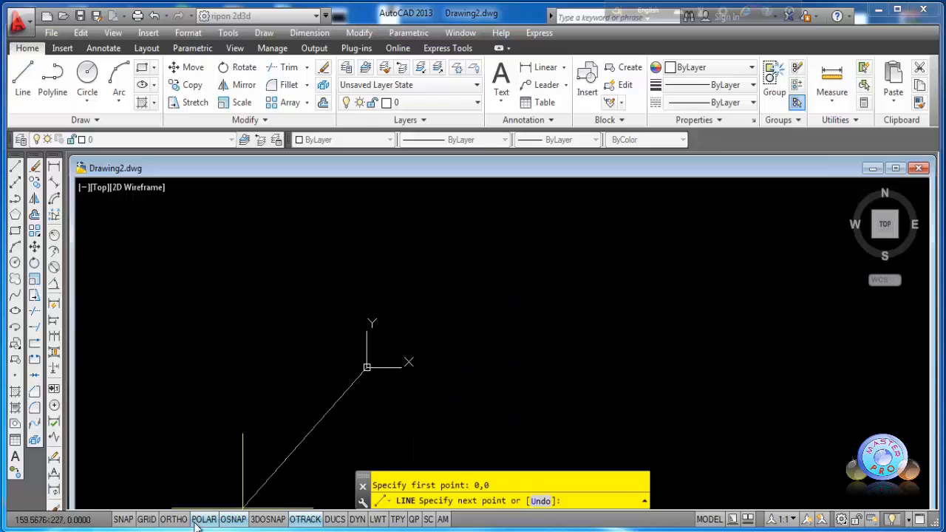
click(173, 520)
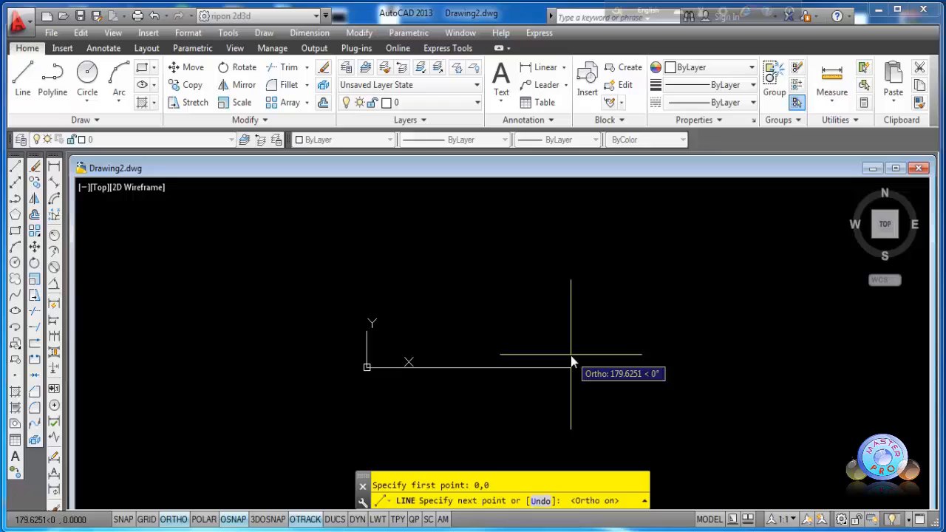
text(100)
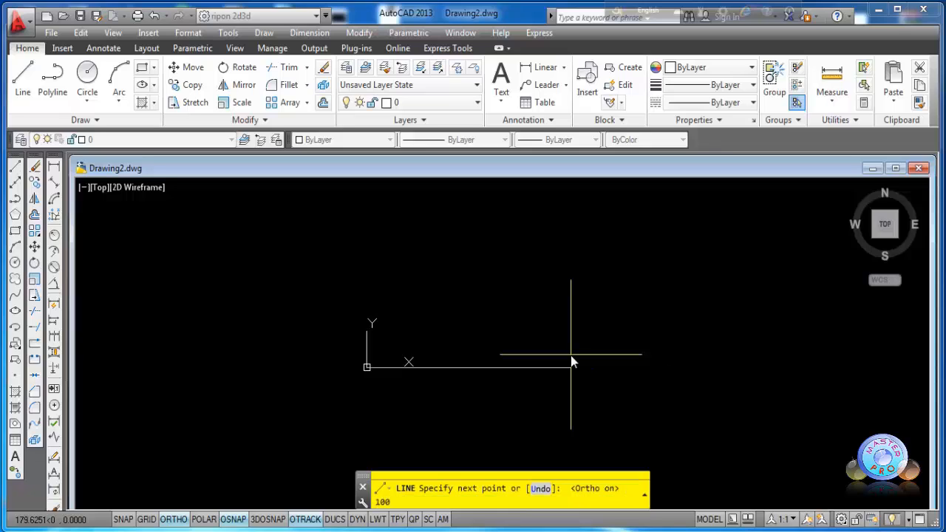
key(Return)
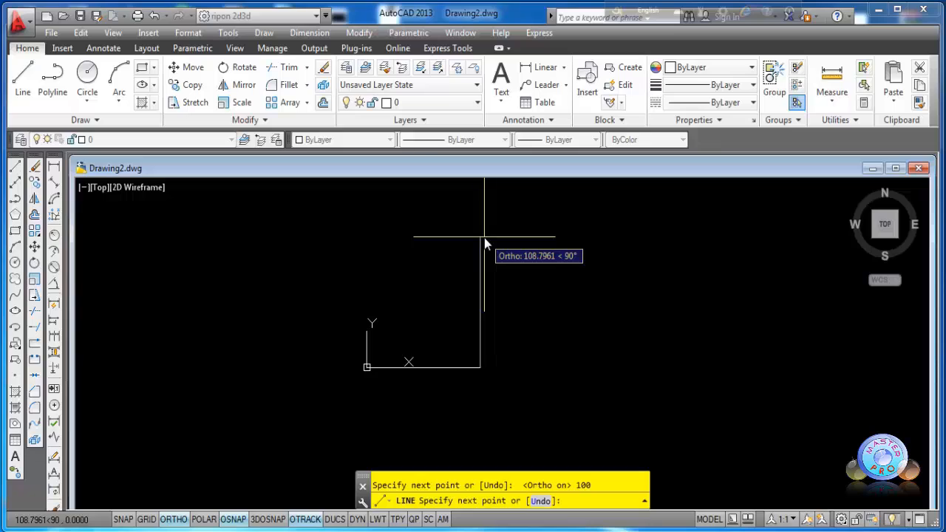
Complete the square with 100-unit segments up, to the left and back down to the origin, and end the Line command.
text(10)
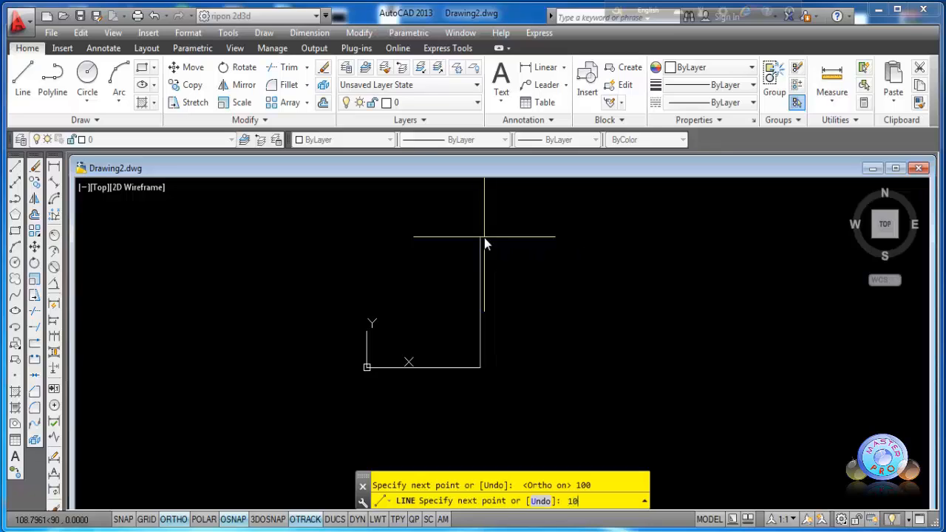
text(0)
key(Return)
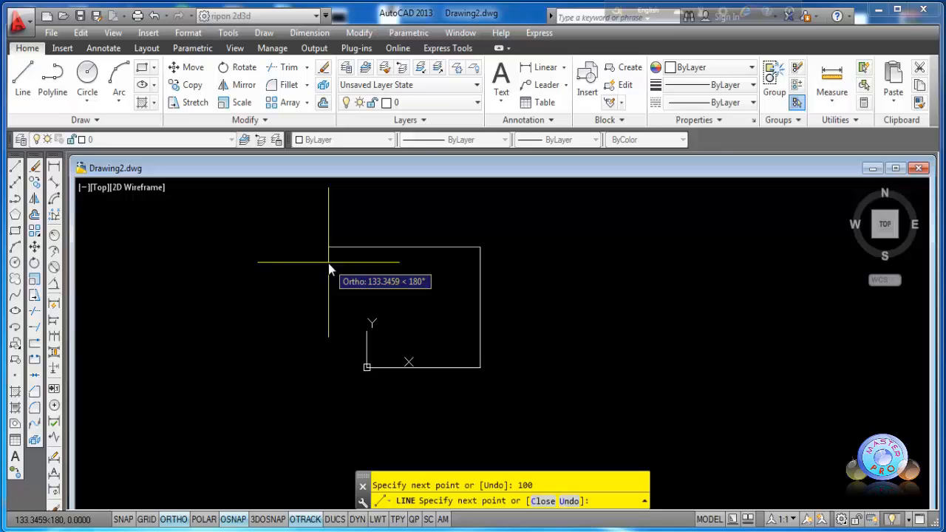
text(100)
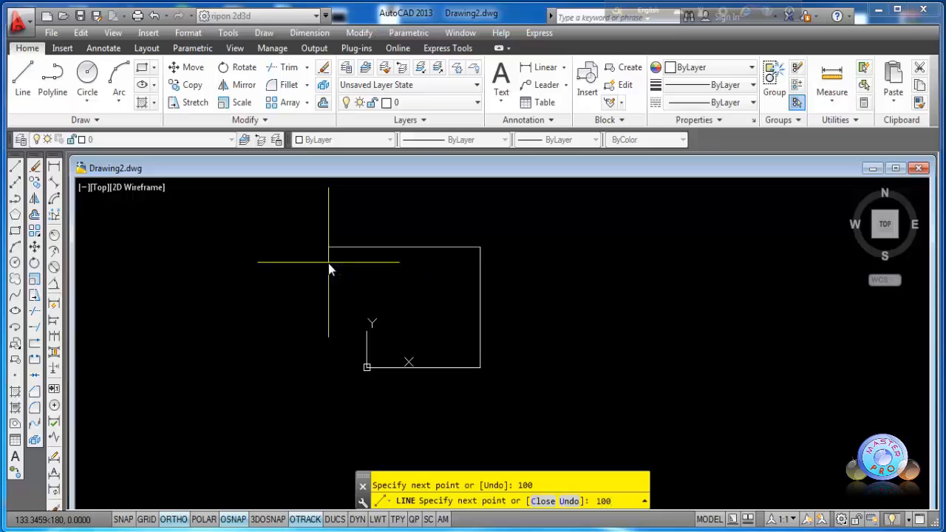
key(Return)
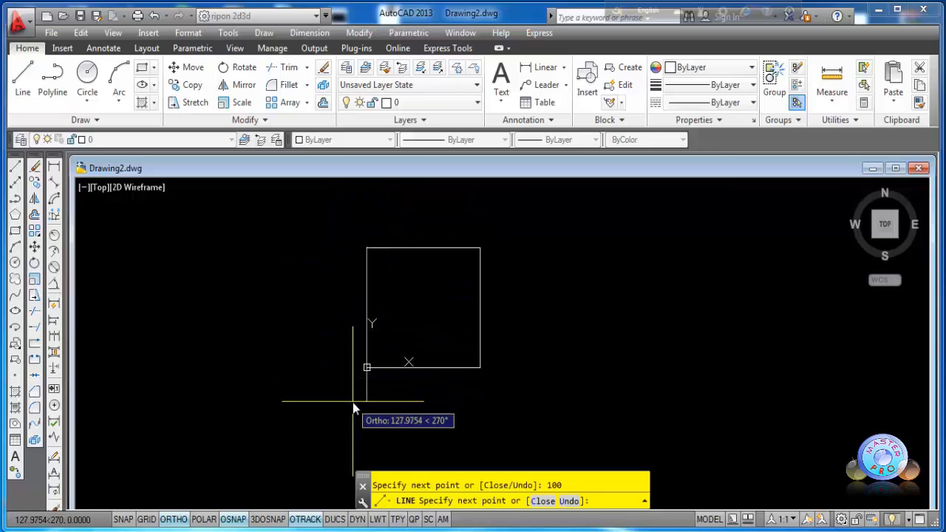
text(100)
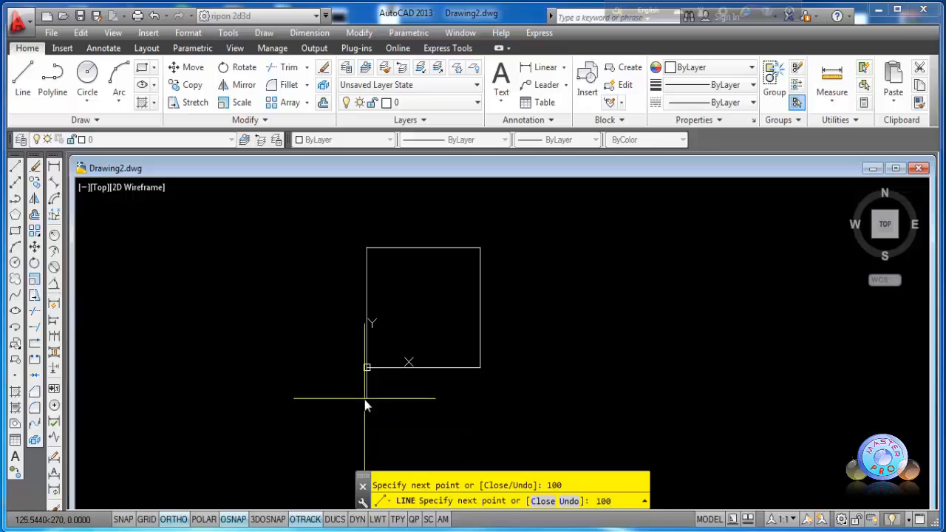
key(Return)
right_click(600, 235)
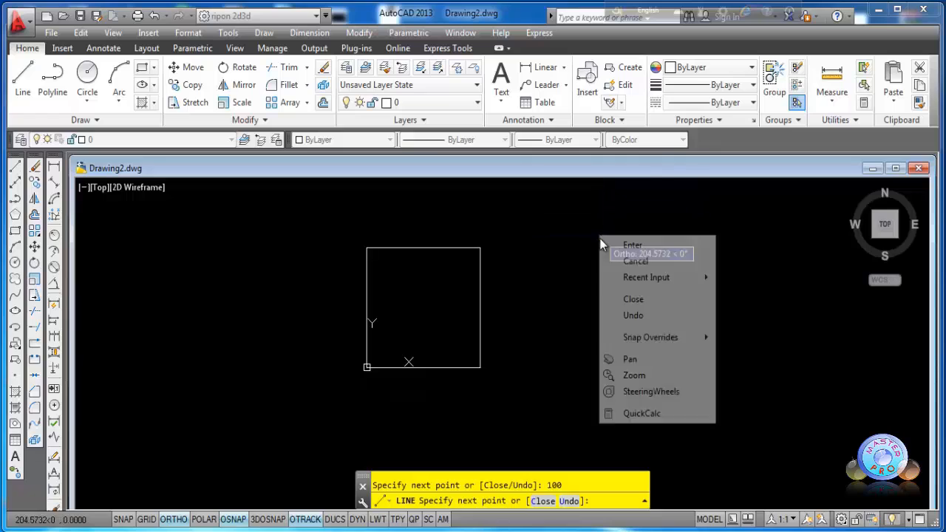
click(625, 246)
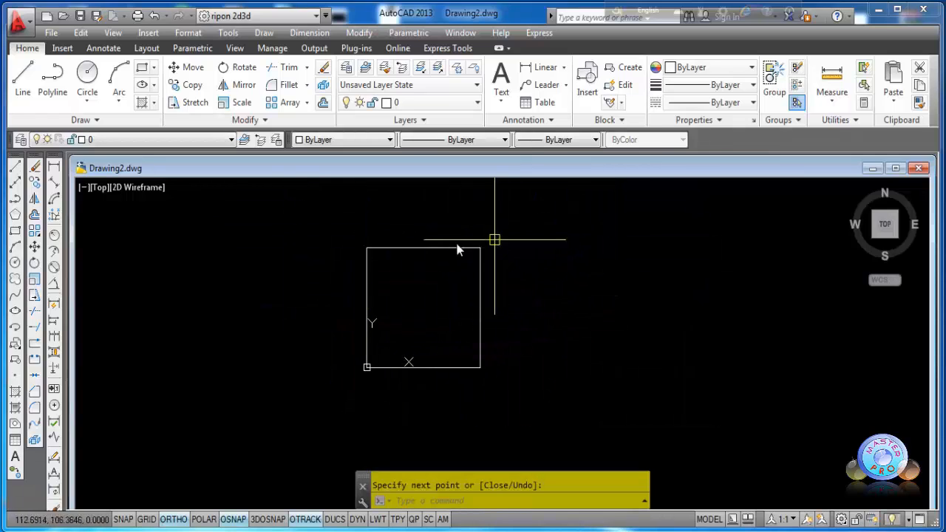
Select the four sides of the square individually.
click(400, 248)
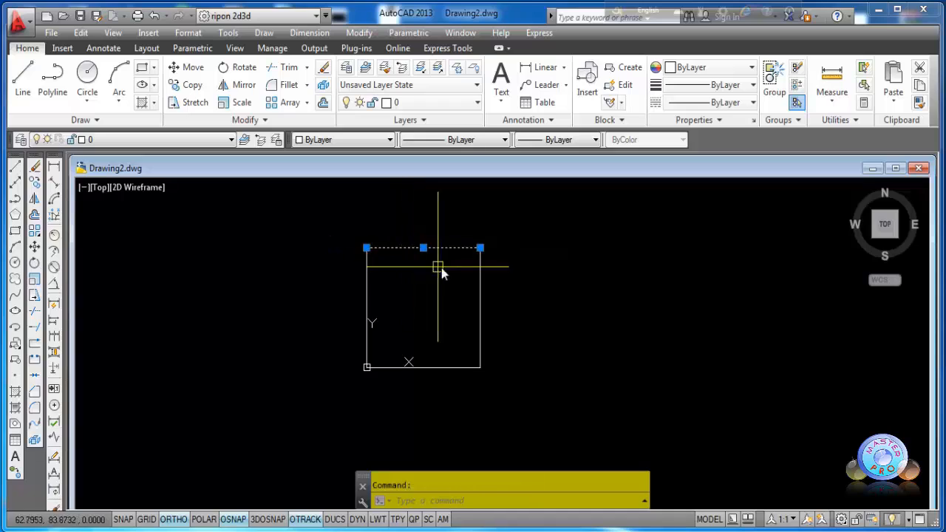
click(481, 287)
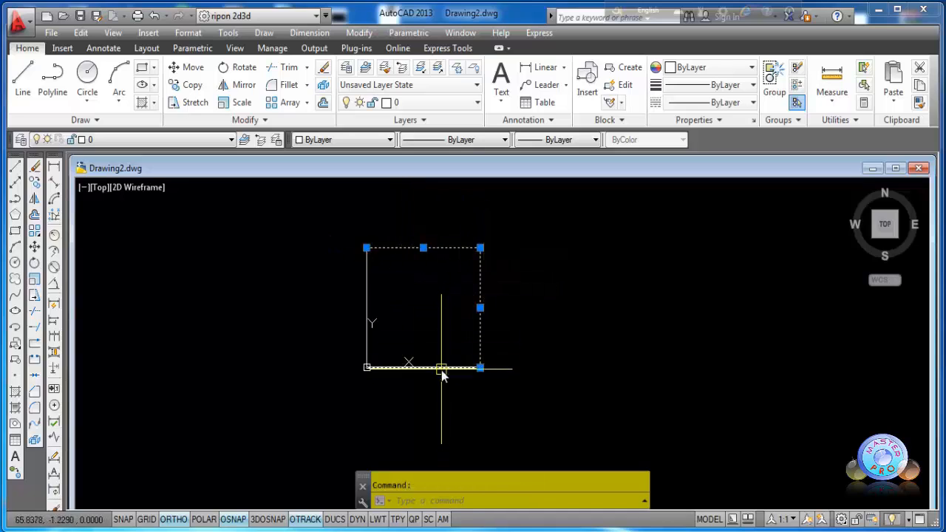
click(441, 367)
click(366, 284)
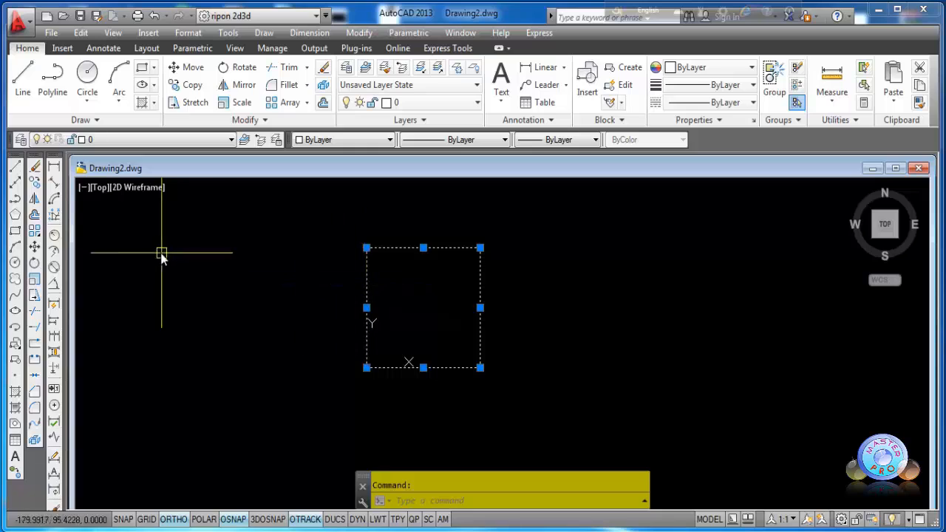
right_click(531, 267)
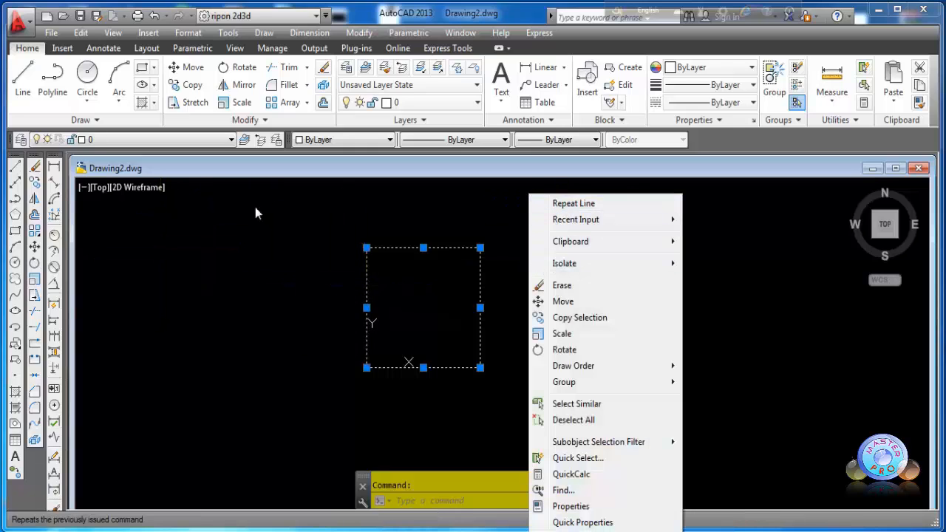
click(16, 168)
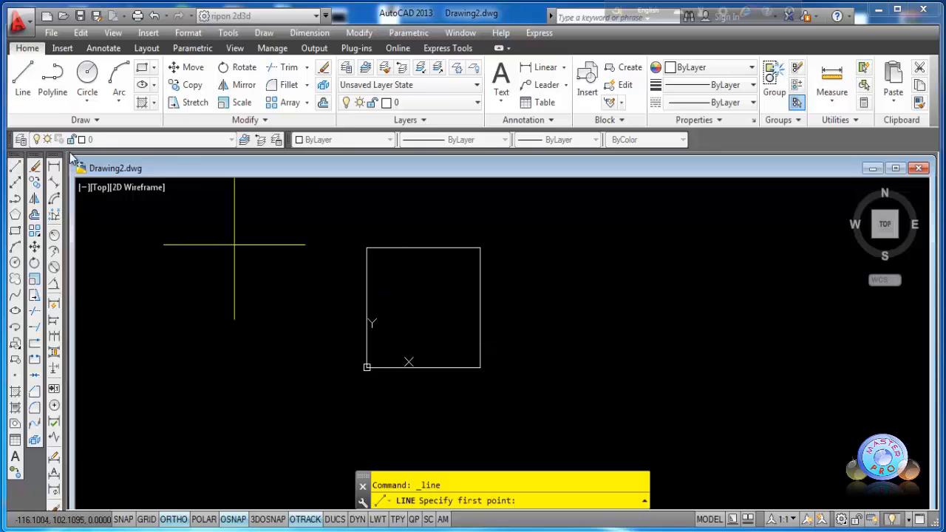
key(Return)
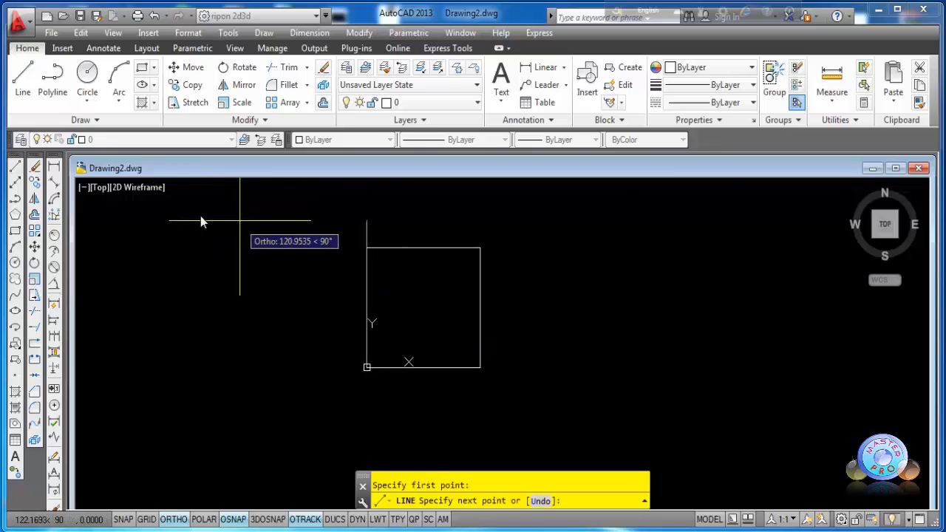
click(14, 166)
click(592, 358)
right_click(592, 304)
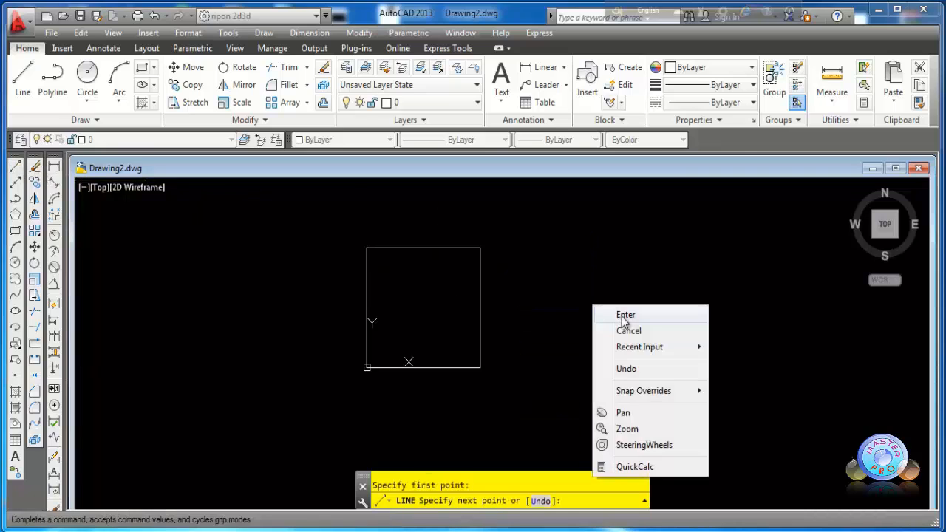
click(624, 315)
Run -DWGUNITS and set the drawing's length unit to centimeters, in decimal format with a linear display precision of 3.
click(511, 493)
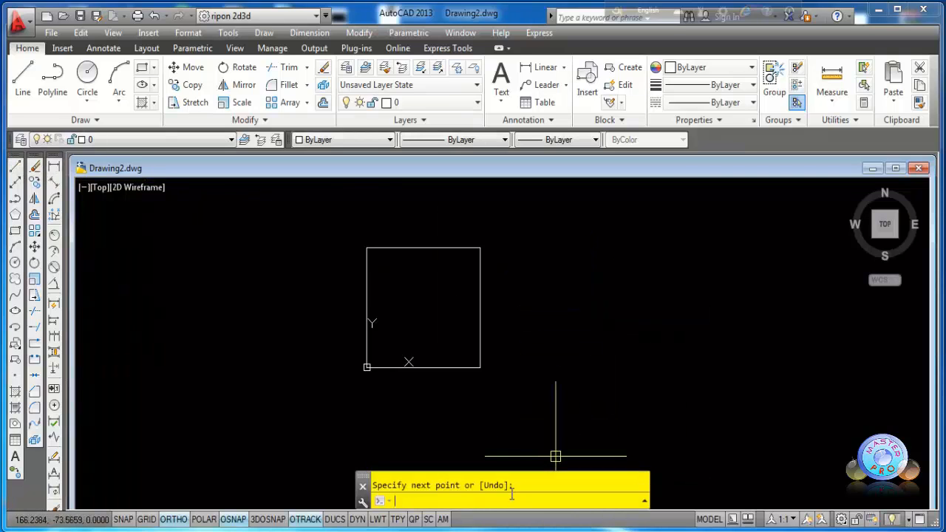
text(-DW)
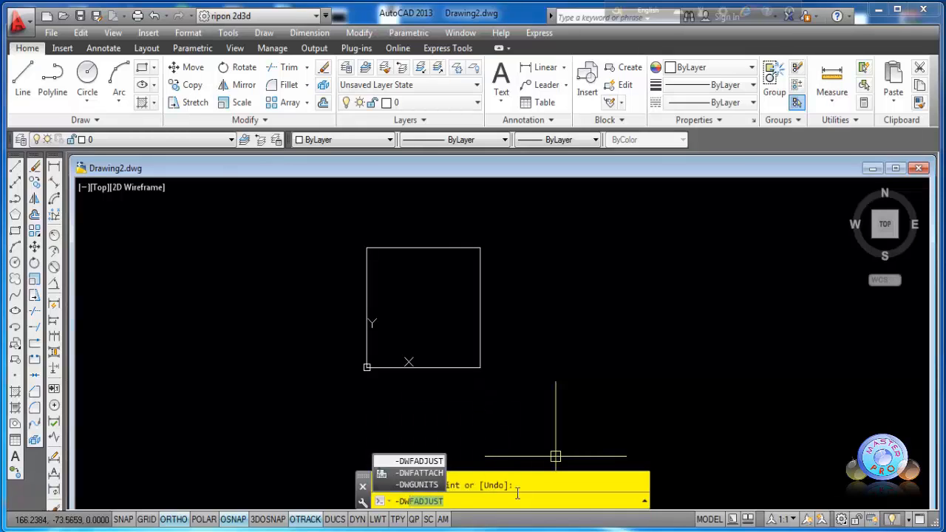
text(G)
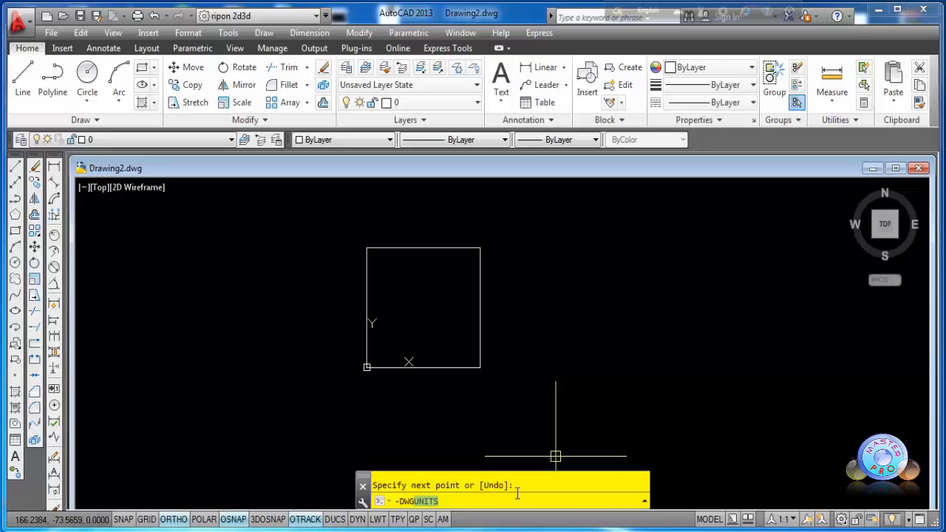
key(Return)
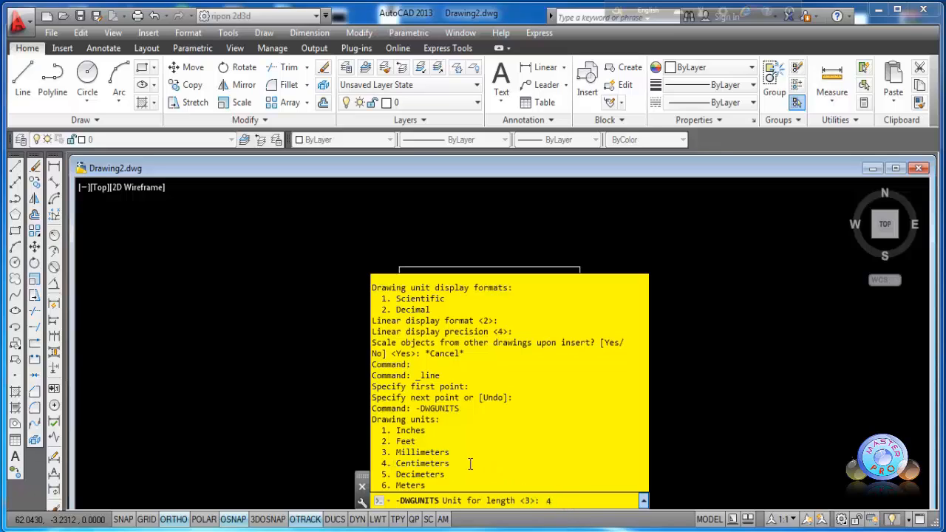
key(Return)
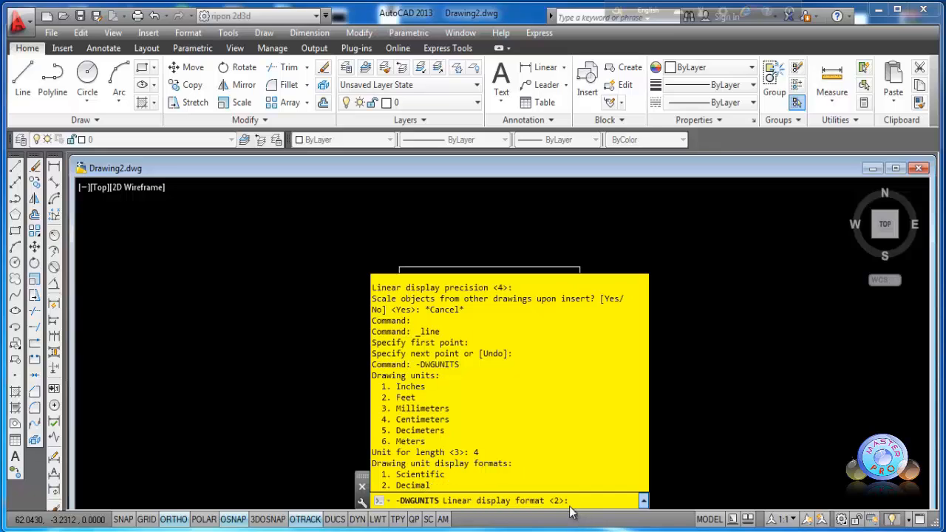
key(Return)
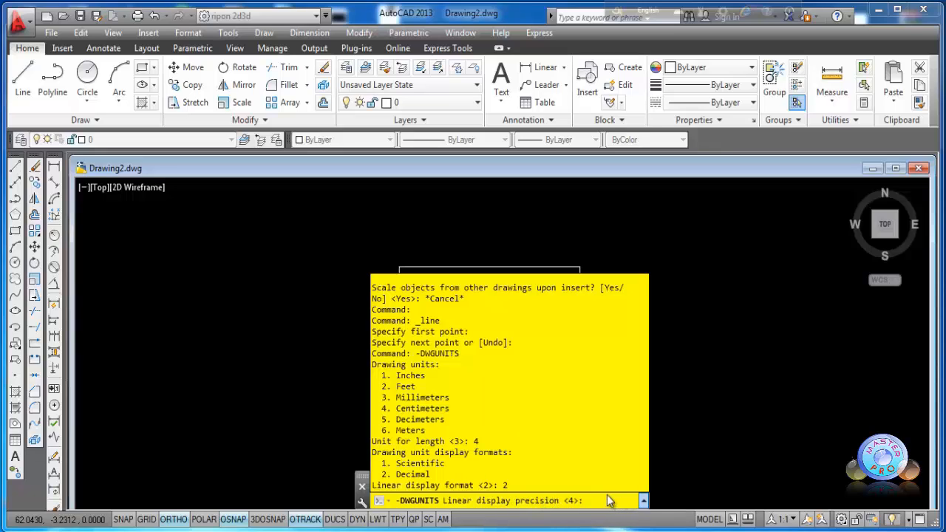
key(Return)
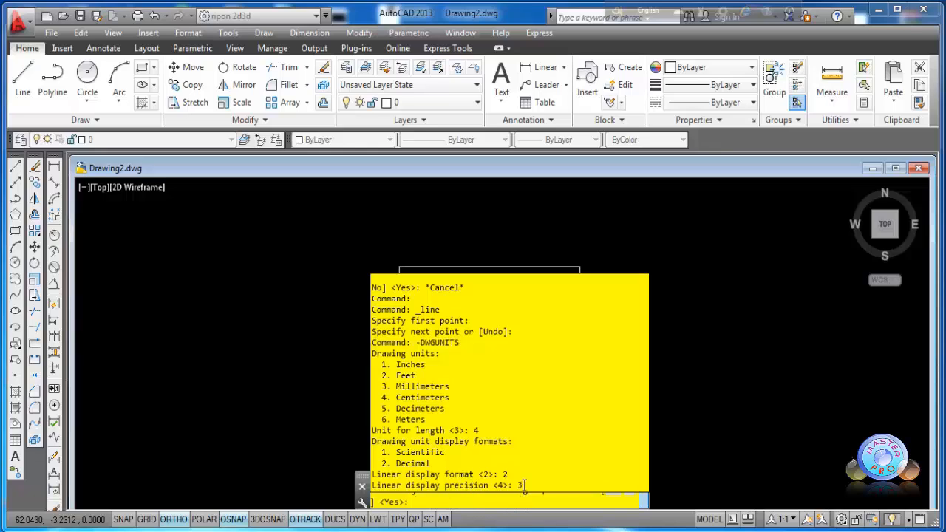
Accept scaling of inserted drawings, matching INSUNITS and rescaling the current drawing's objects to the new unit, skipping paper space.
key(Return)
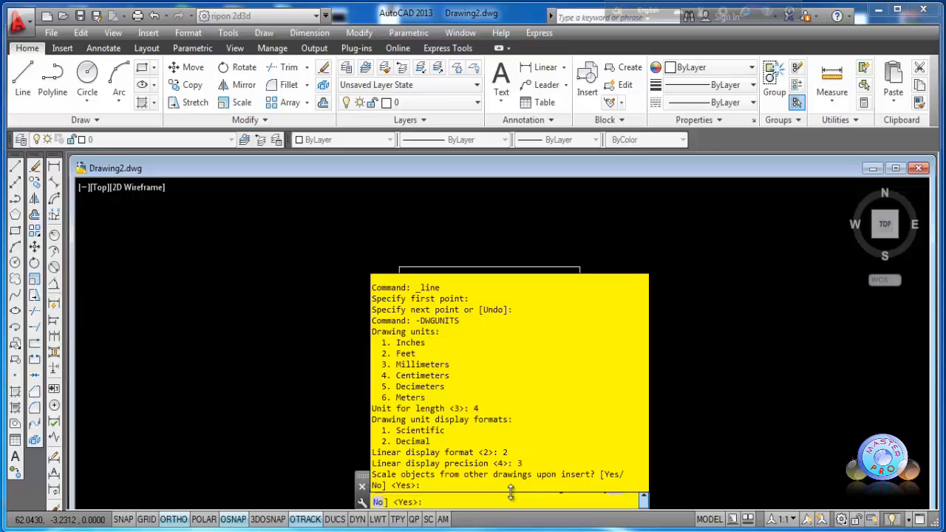
key(Return)
key(Return)
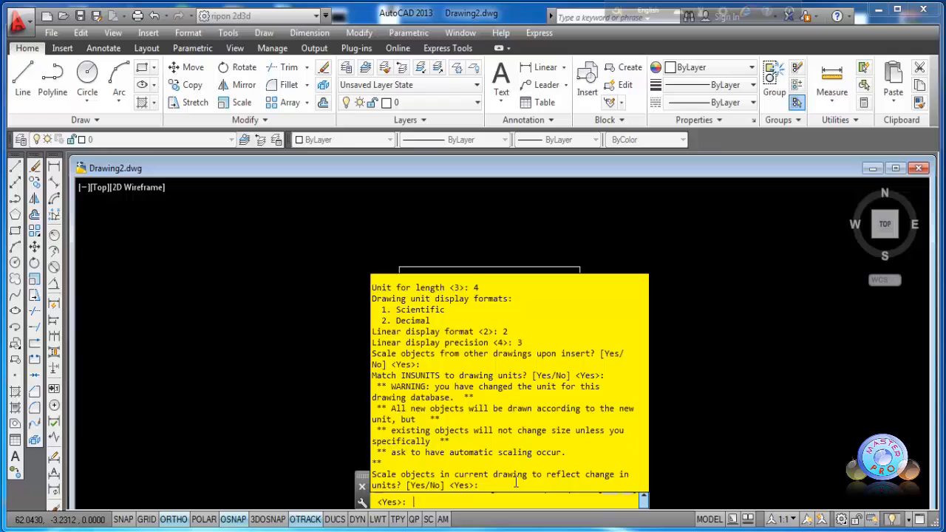
key(Return)
key(Return)
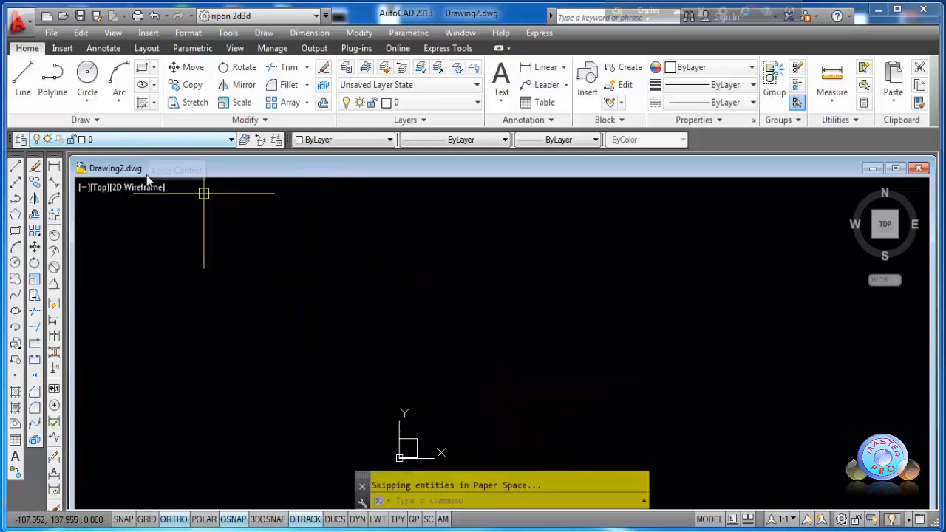
Check the length type, precision and insertion scale in the Drawing Units settings, and close them.
click(18, 22)
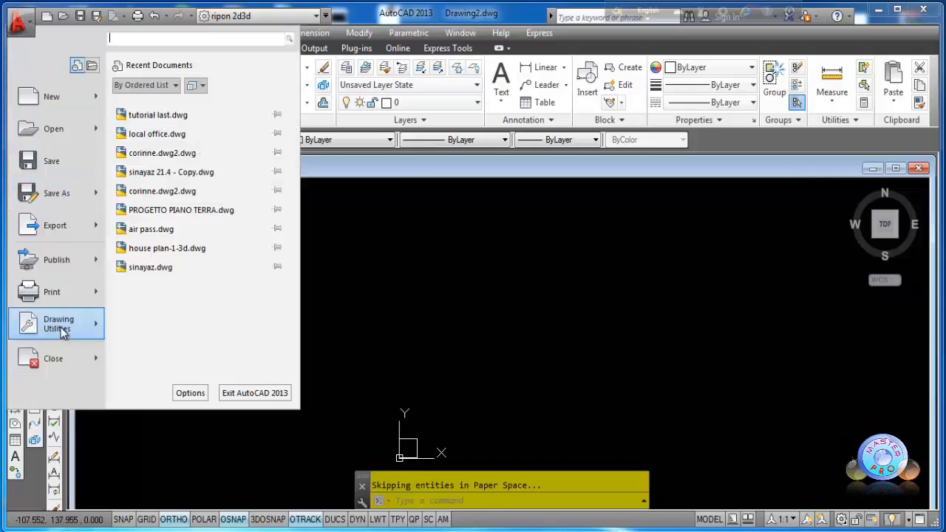
mouse_move(62, 329)
click(149, 148)
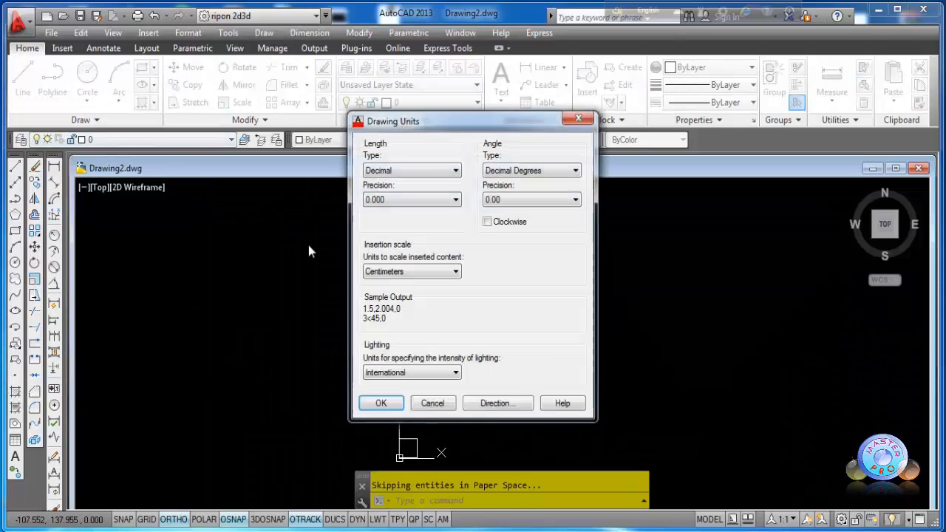
click(381, 403)
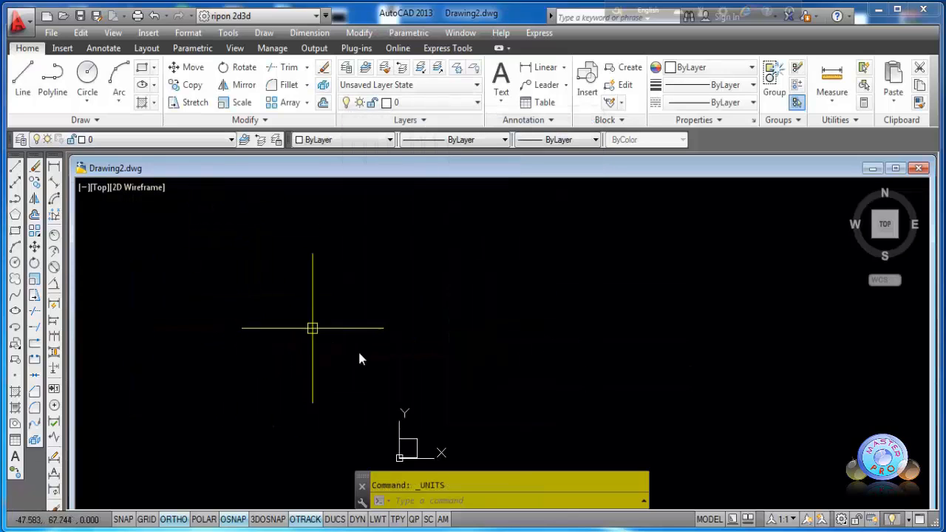
Start a line at the origin, 0,0, and draw a 100-unit segment to the right.
mouse_move(359, 359)
middle_down()
mouse_move(393, 315)
mouse_move(382, 254)
middle_up()
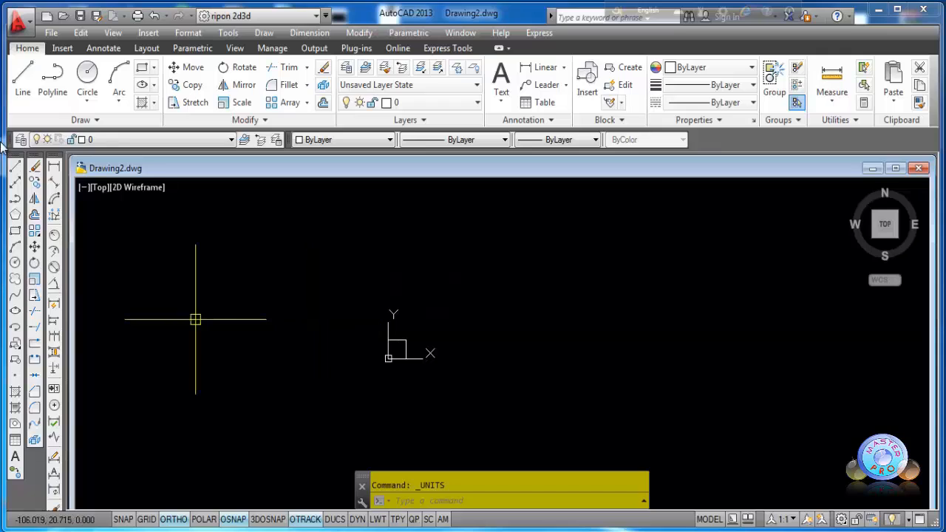
click(16, 168)
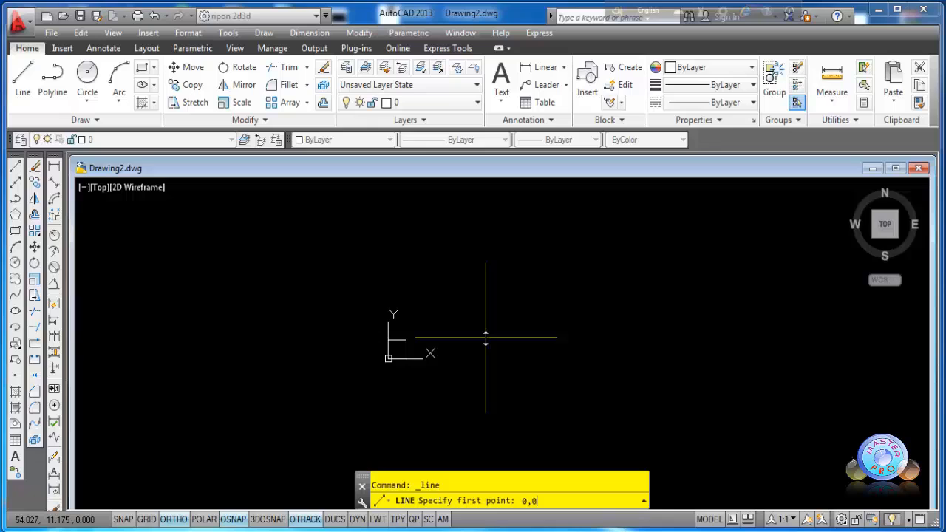
key(Return)
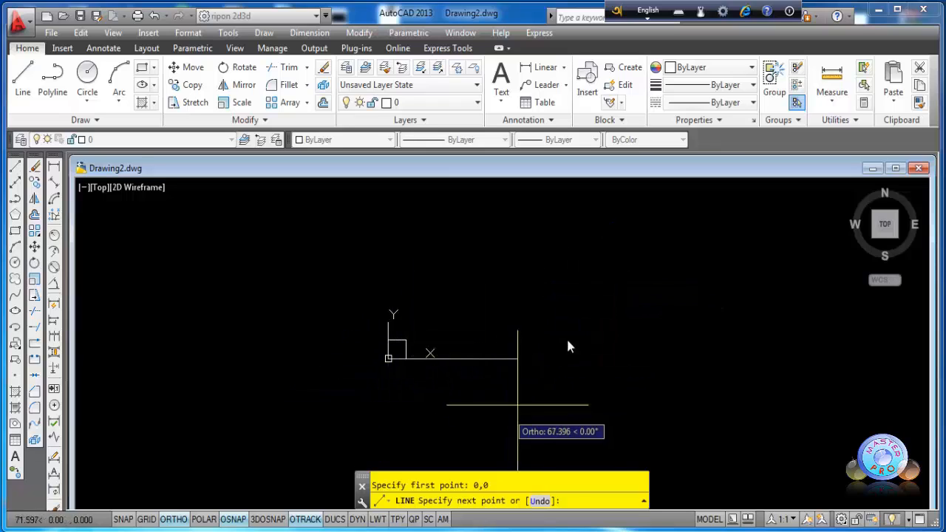
text(100)
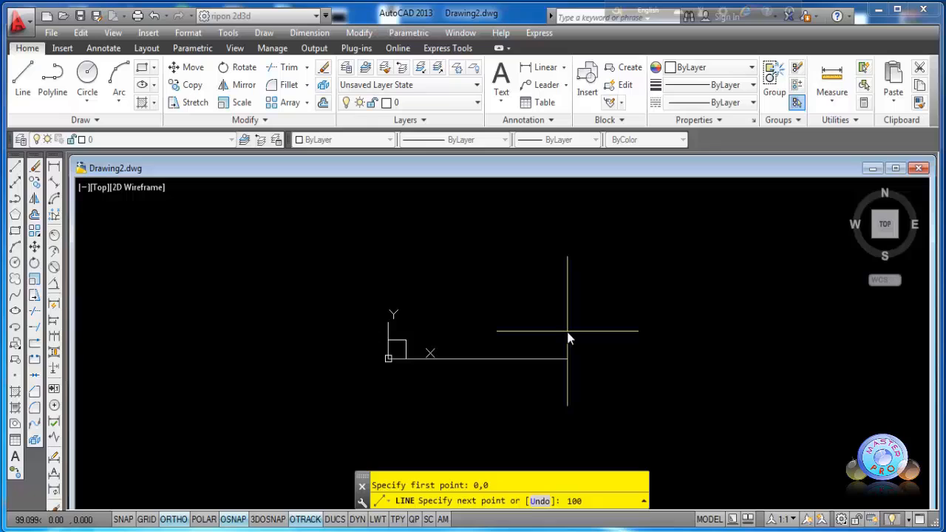
key(Return)
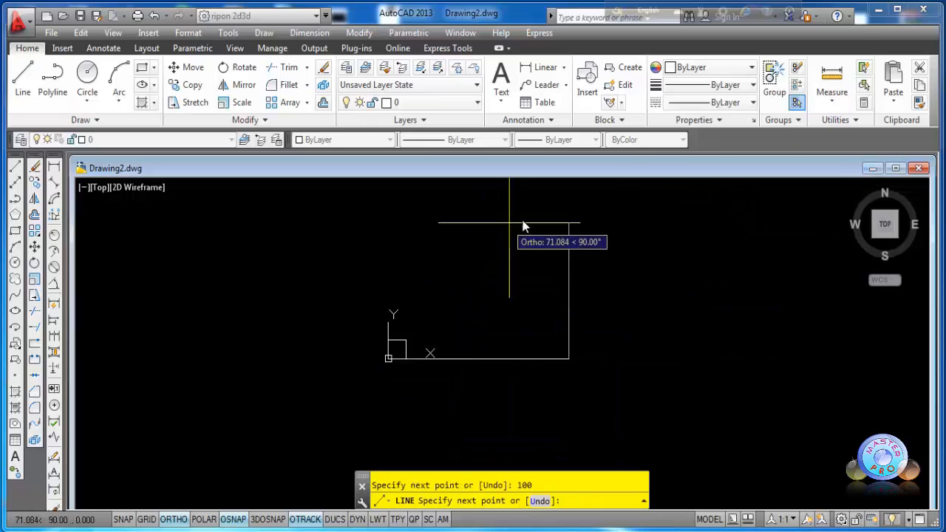
Add 100-unit segments up and to the left, and close the outline back to the origin to complete the square.
click(569, 251)
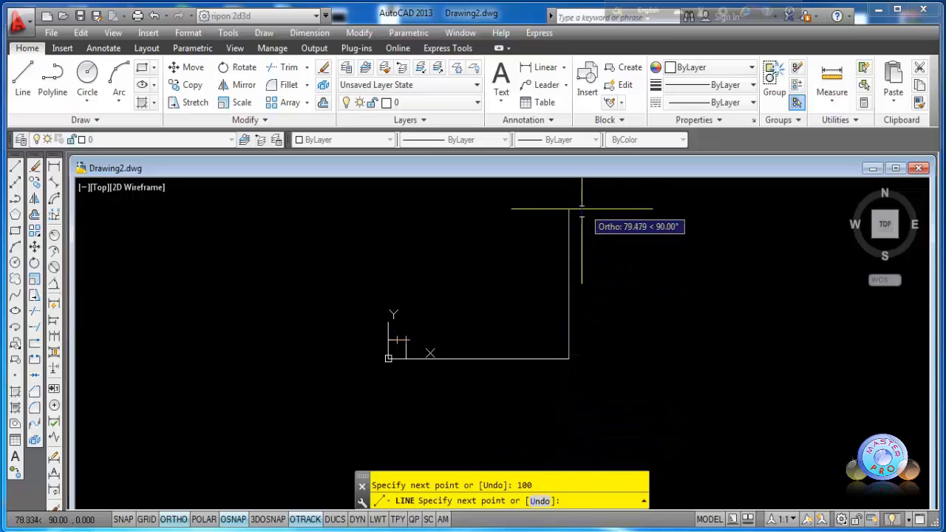
text(1)
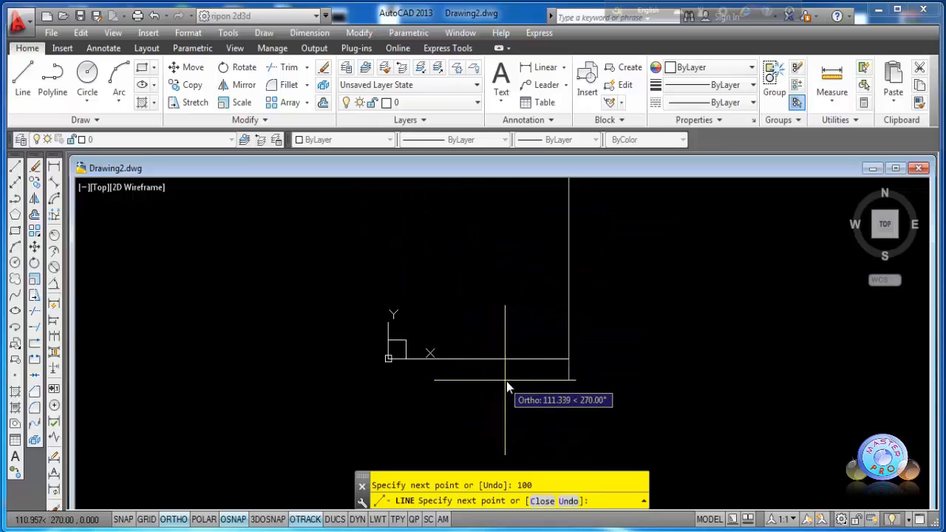
scroll(544, 414, down, 4)
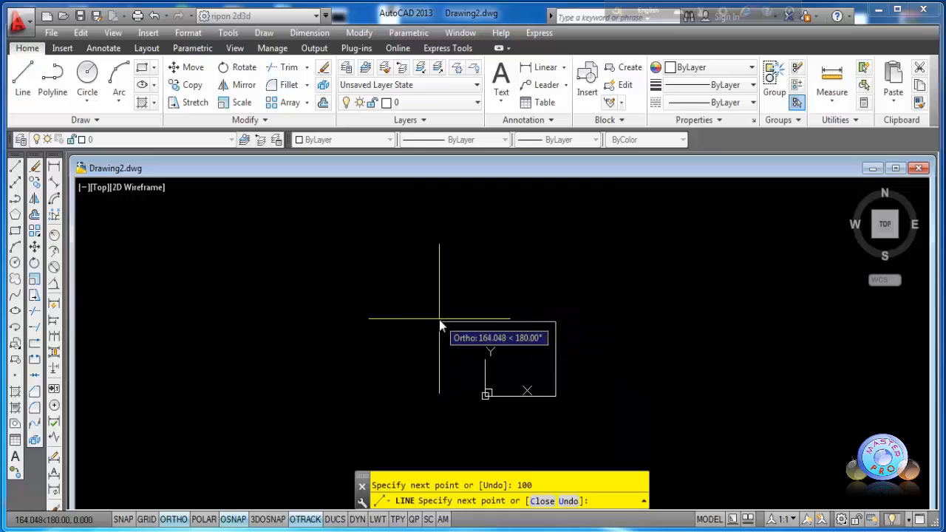
text(100)
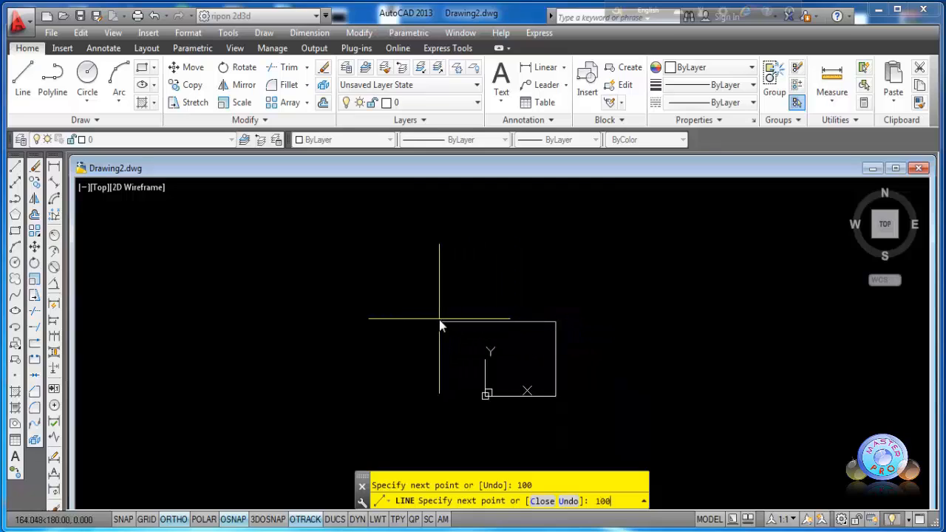
key(Return)
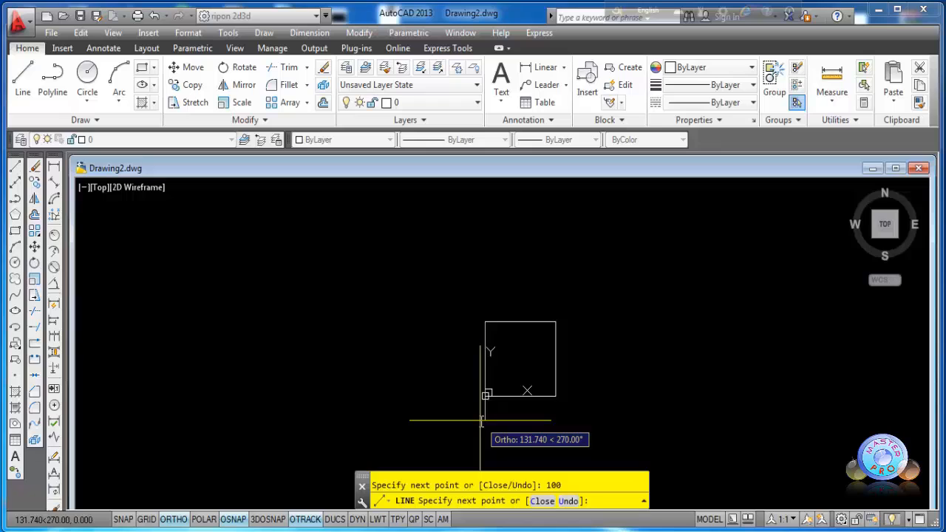
right_click(432, 273)
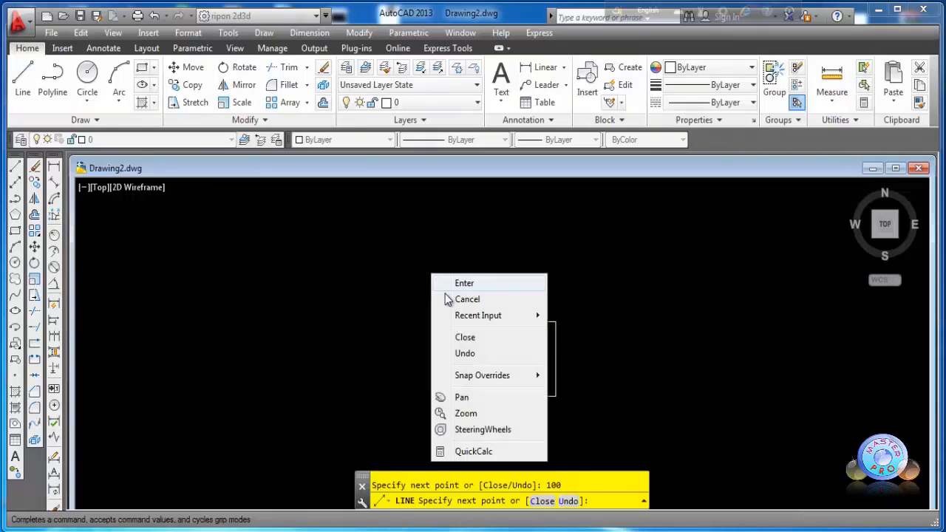
click(464, 338)
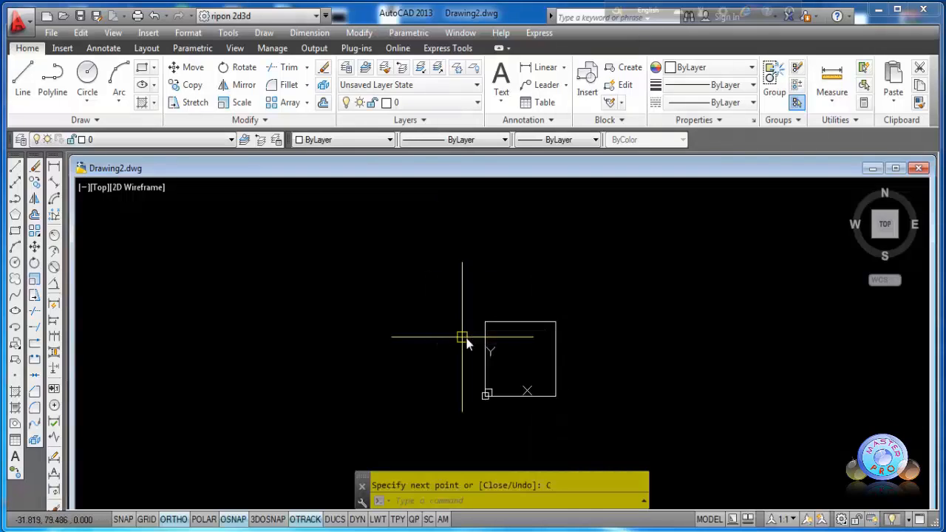
Compare the small original square at the origin with the newly drawn 100-unit square around it.
middle_drag(580, 386, 553, 330)
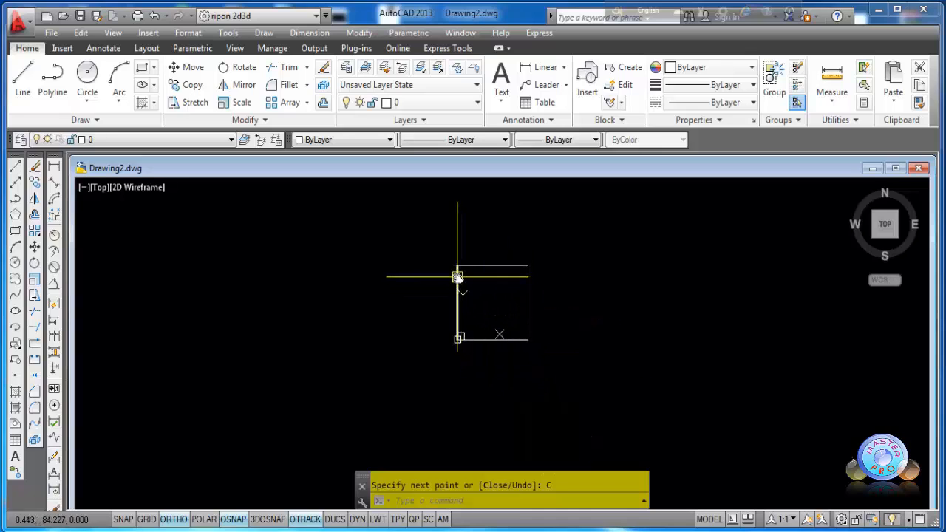
scroll(476, 321, up, 6)
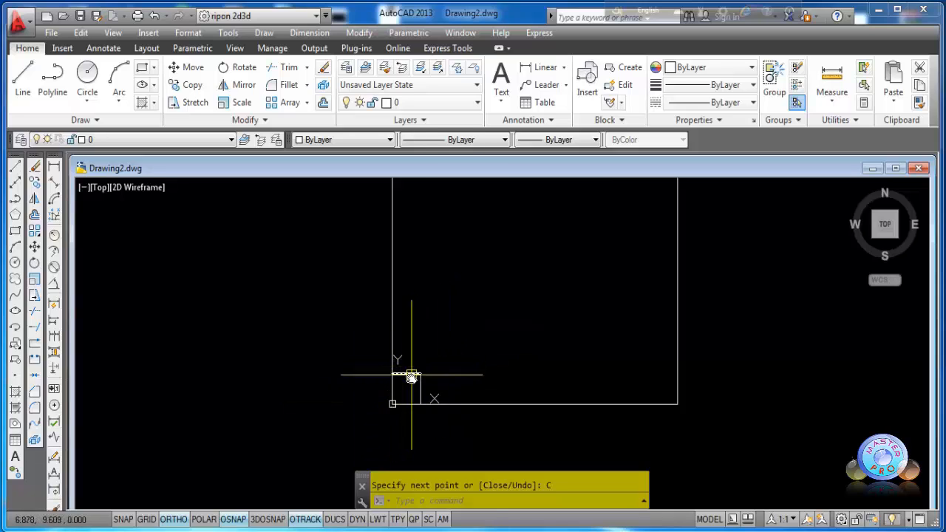
scroll(412, 374, down, 2)
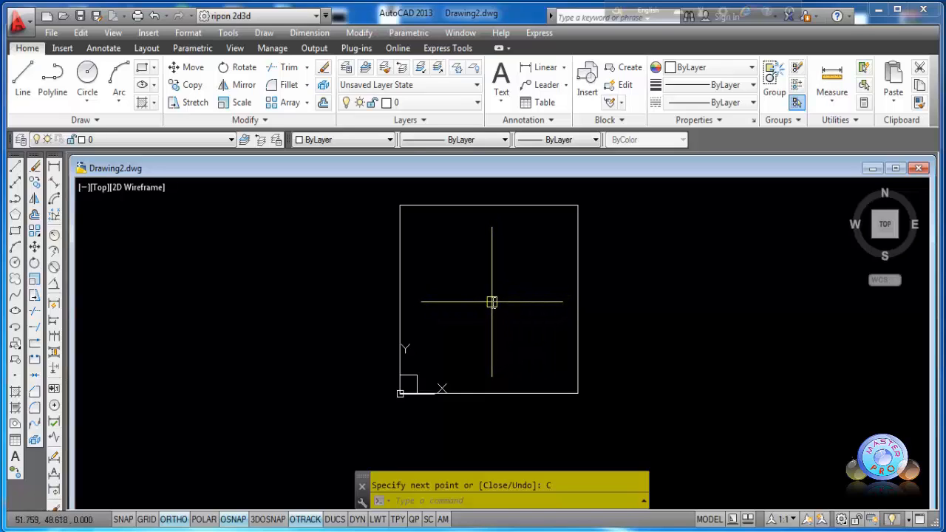
Start a new line with Ortho mode turned off so its segments can run at any angle.
middle_drag(494, 296, 483, 315)
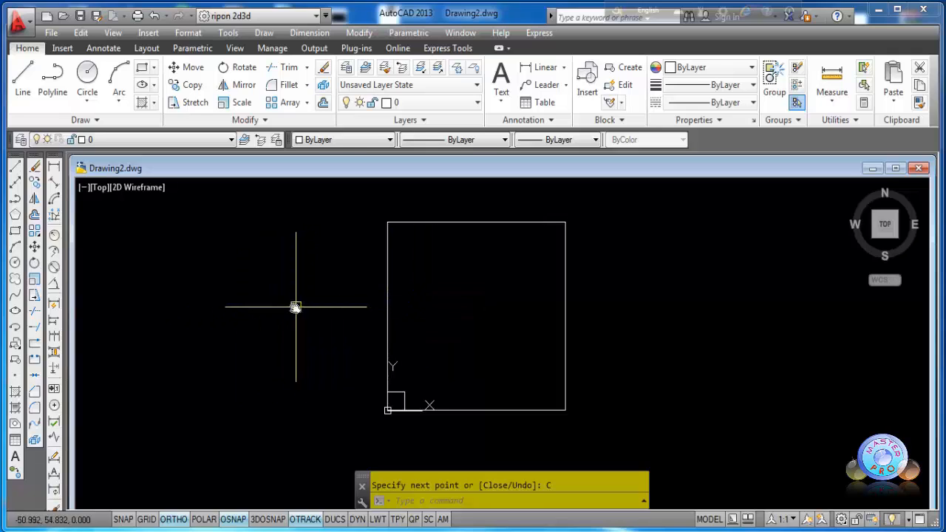
mouse_move(461, 301)
middle_down()
mouse_move(412, 323)
mouse_move(364, 287)
middle_up()
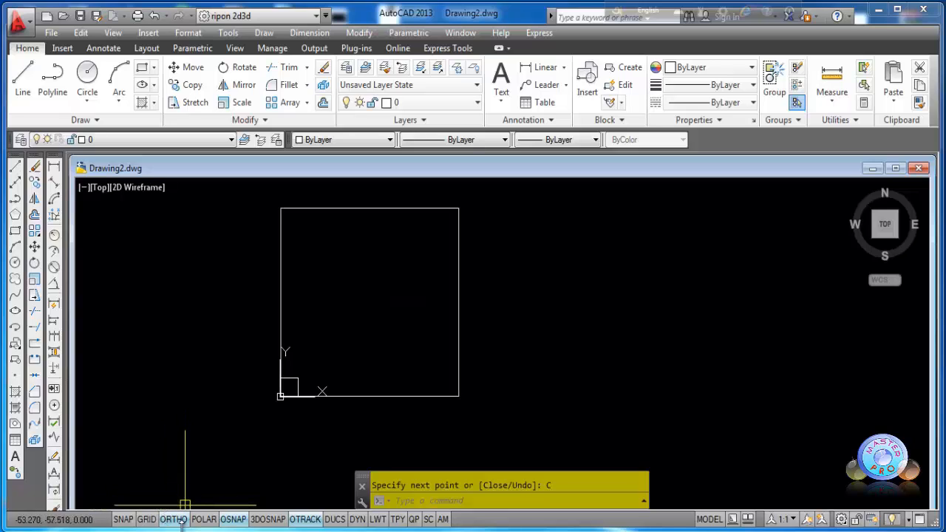
click(17, 168)
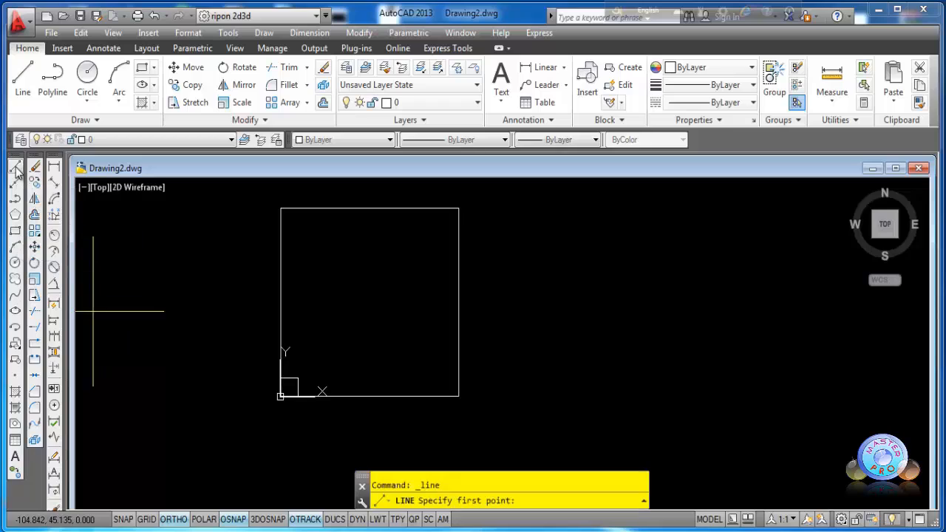
click(180, 518)
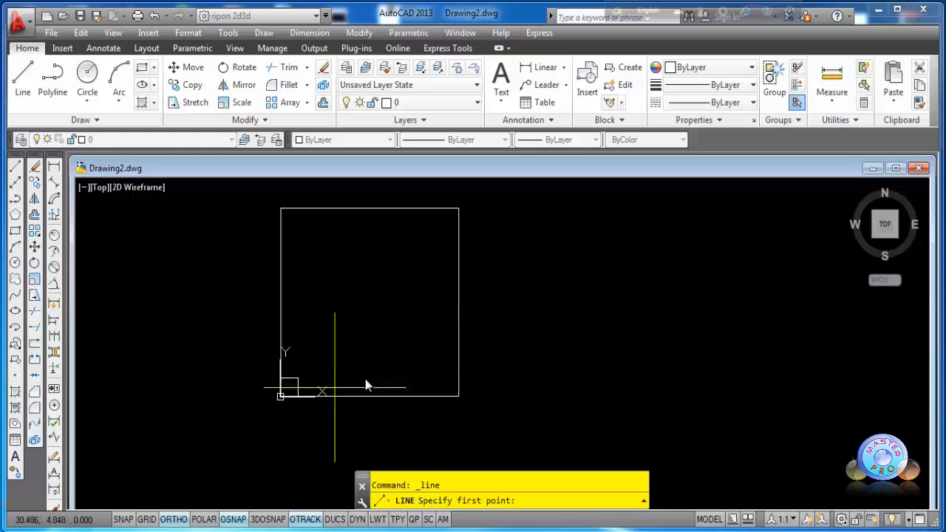
click(172, 520)
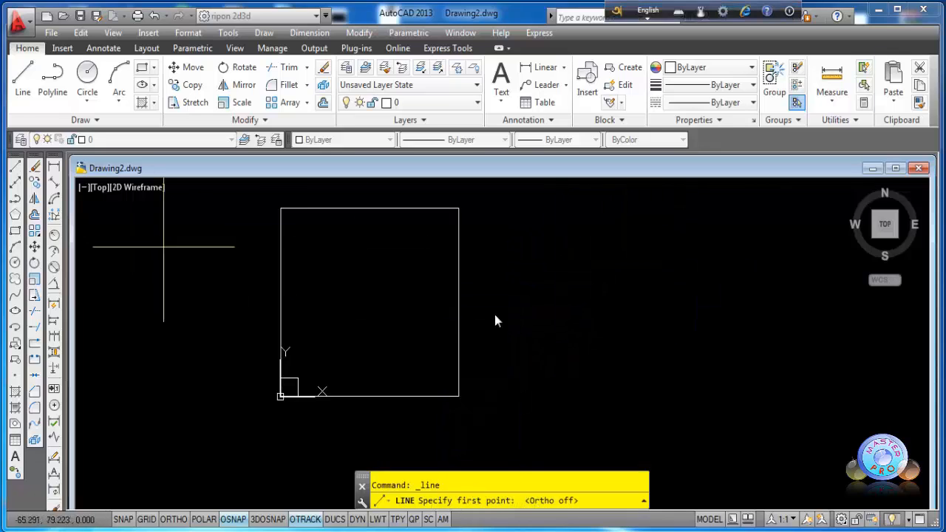
Draw five freely angled segments zigzagging from inside the square to its right and back beneath it, and close the outline.
click(397, 309)
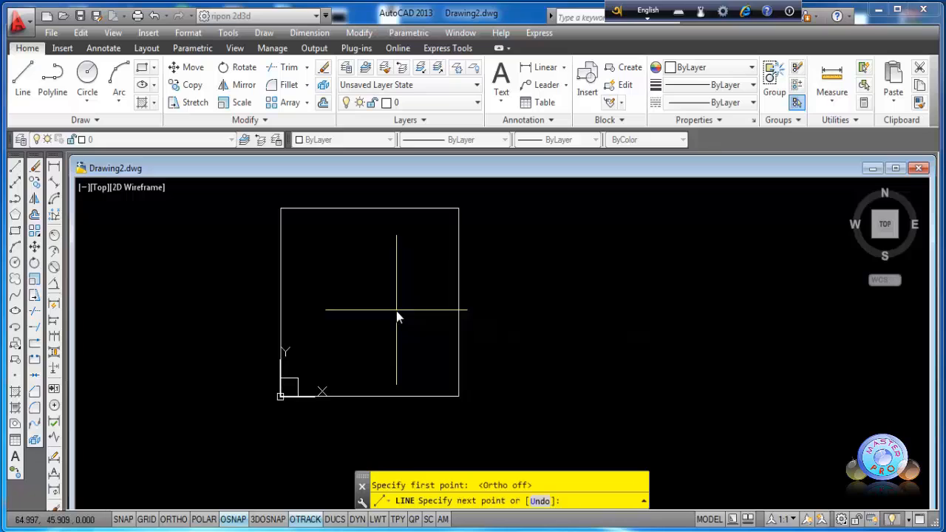
click(578, 232)
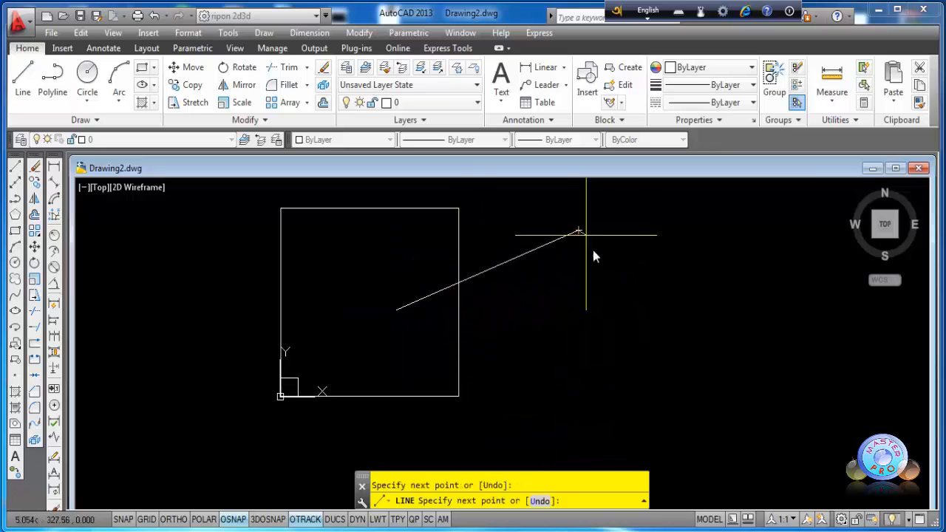
click(607, 391)
click(683, 313)
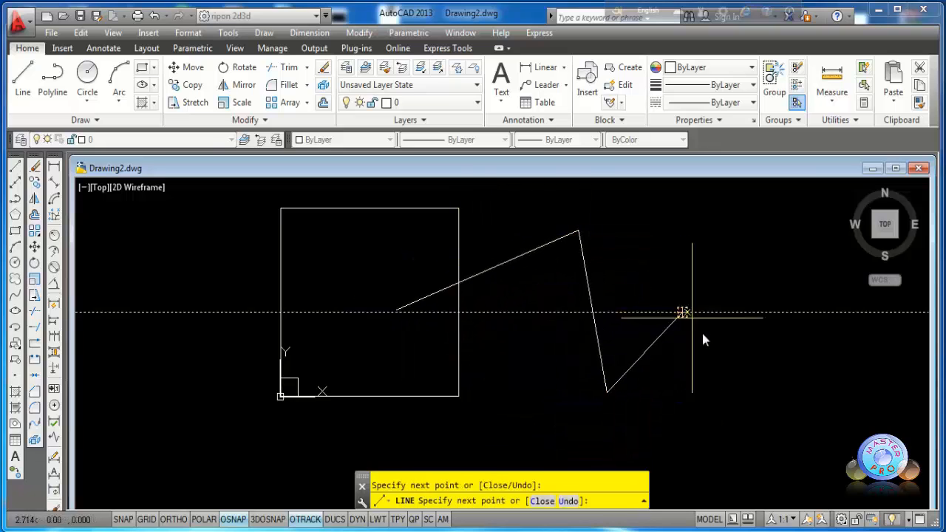
click(717, 428)
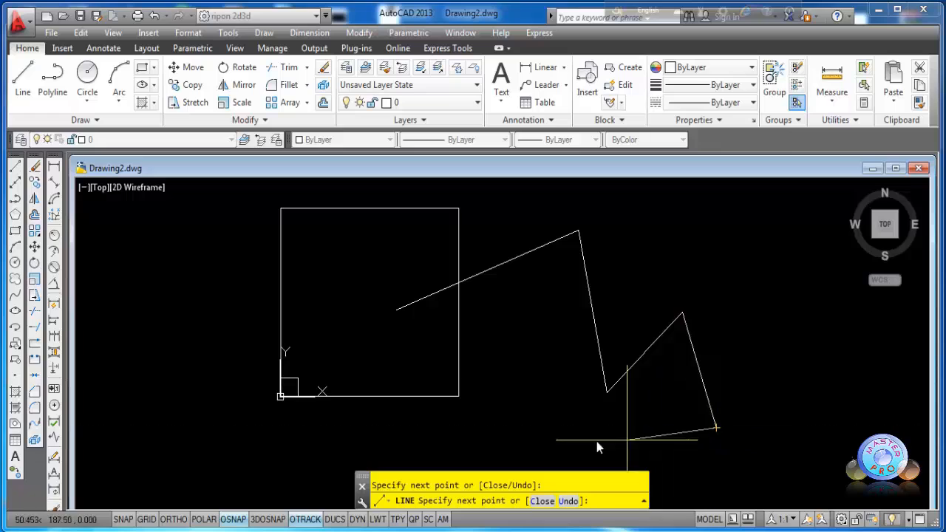
click(389, 434)
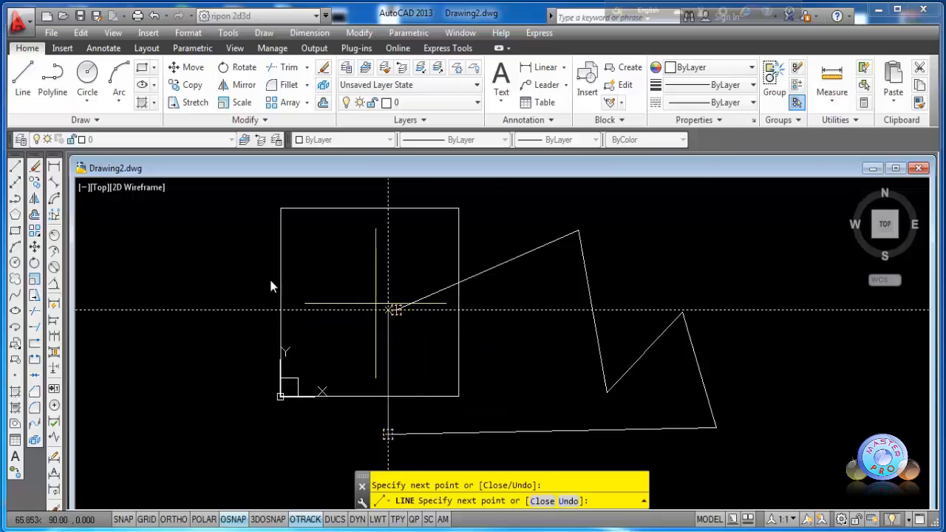
right_click(159, 296)
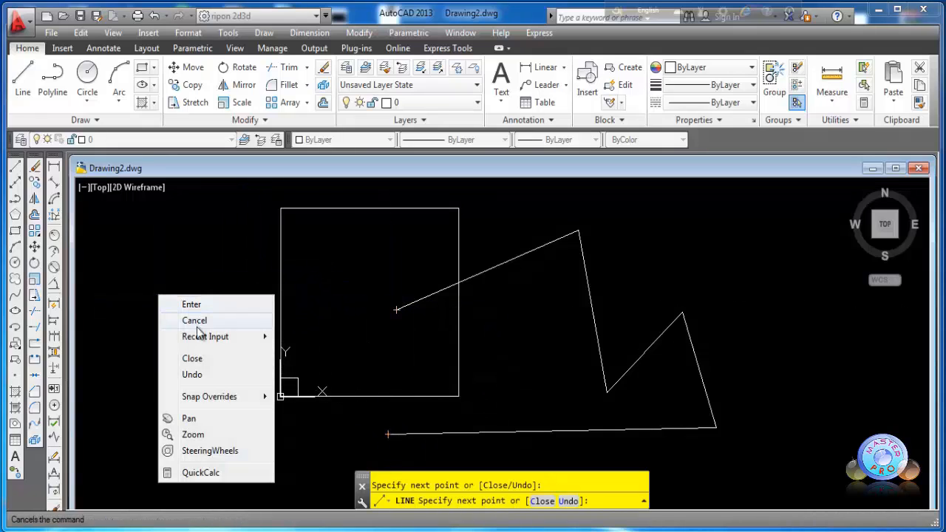
mouse_move(198, 337)
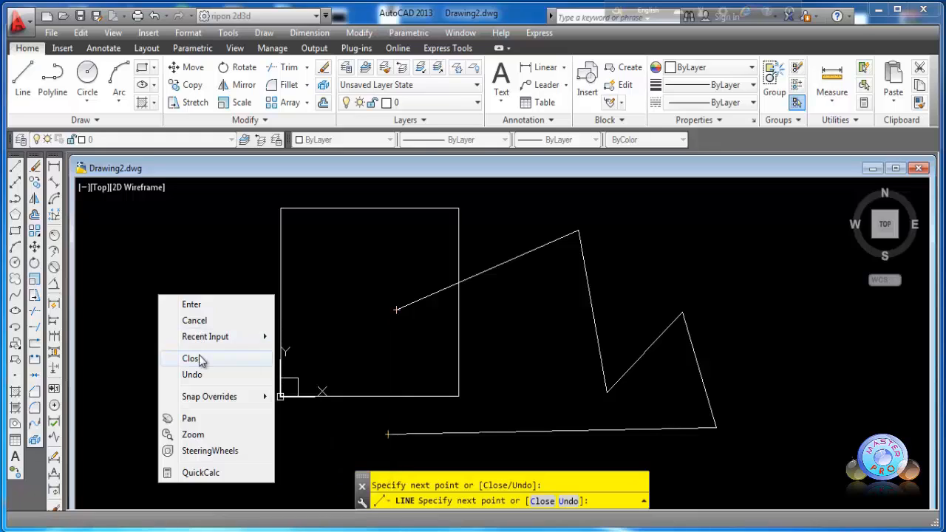
click(193, 358)
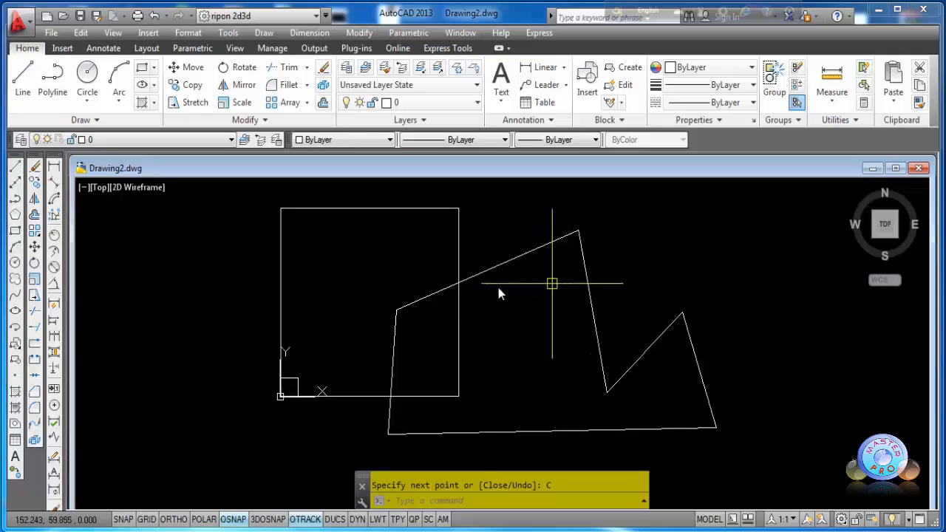
Draw a horizontal line extending left from the square's upper-left corner with Ortho mode on.
scroll(338, 293, down, 4)
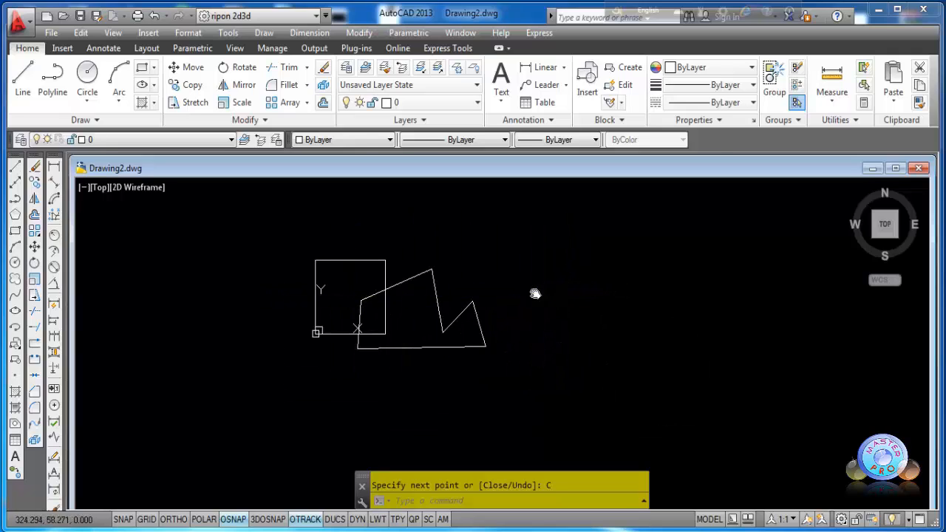
middle_drag(537, 294, 480, 309)
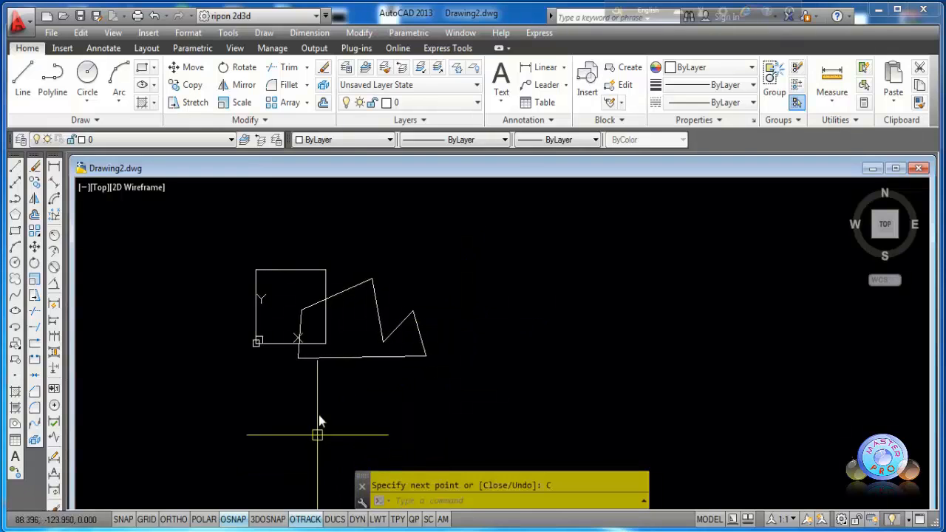
click(224, 521)
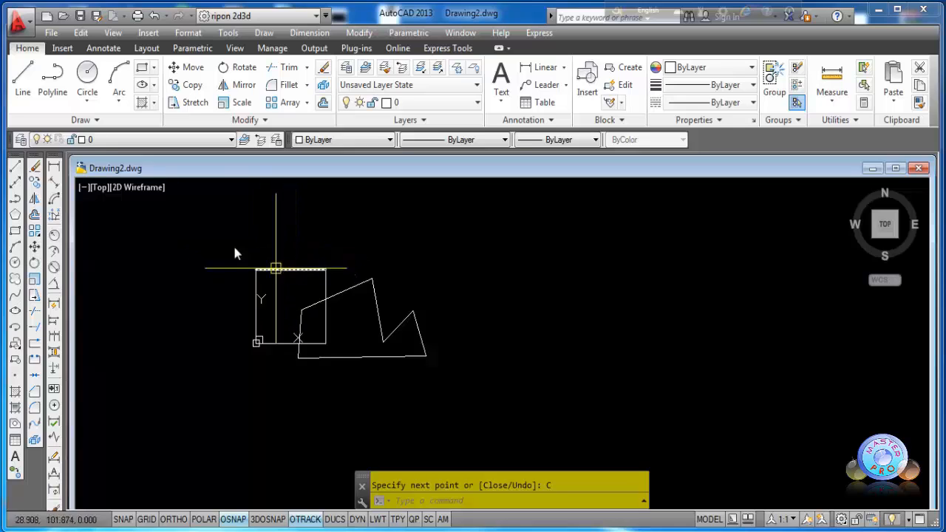
click(16, 167)
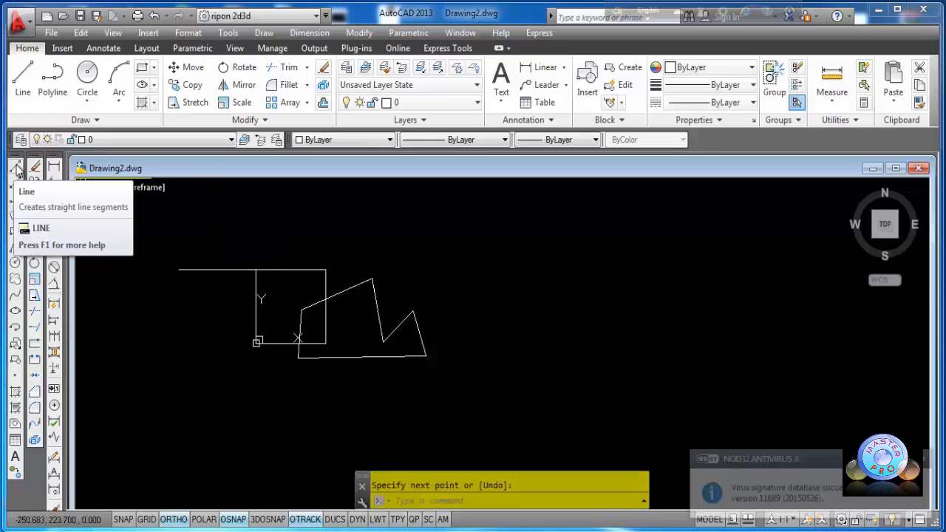
Start a line at the square's upper-left corner with Ortho off and polar tracking on at a 35-degree increment.
click(16, 167)
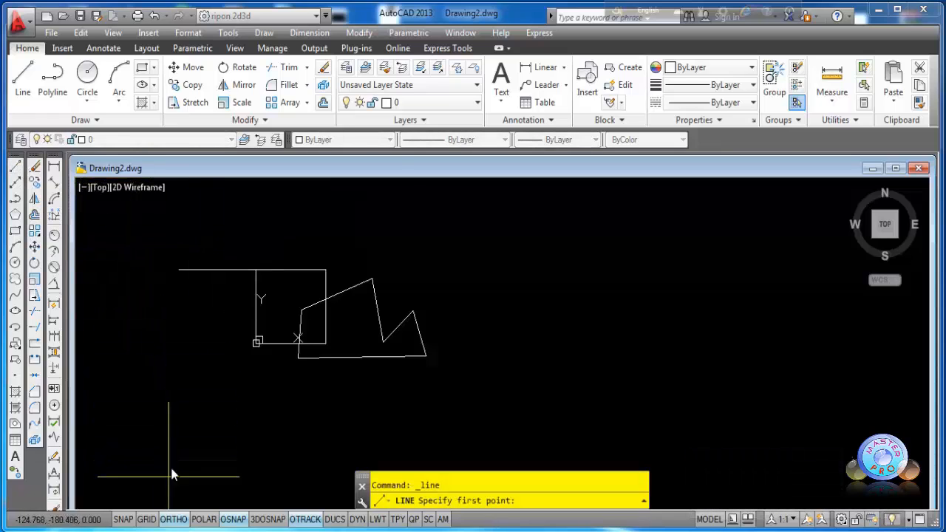
click(255, 270)
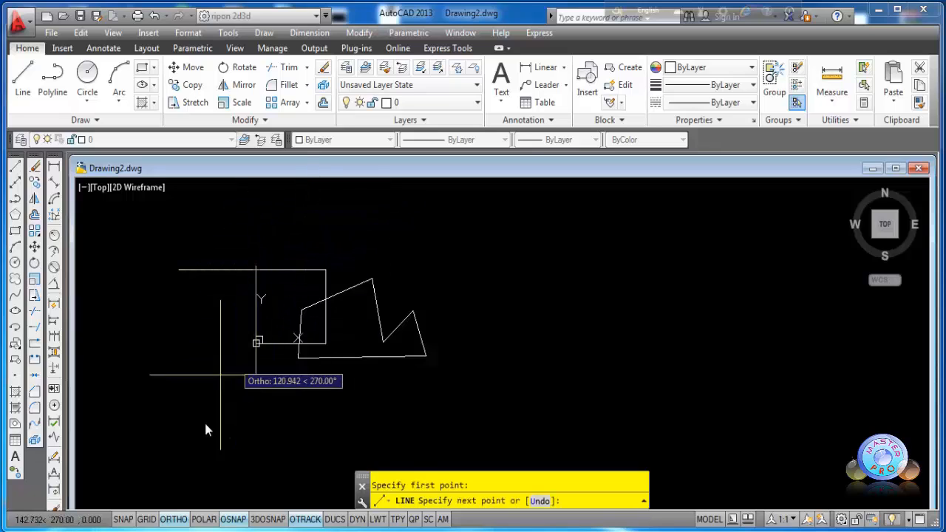
click(169, 519)
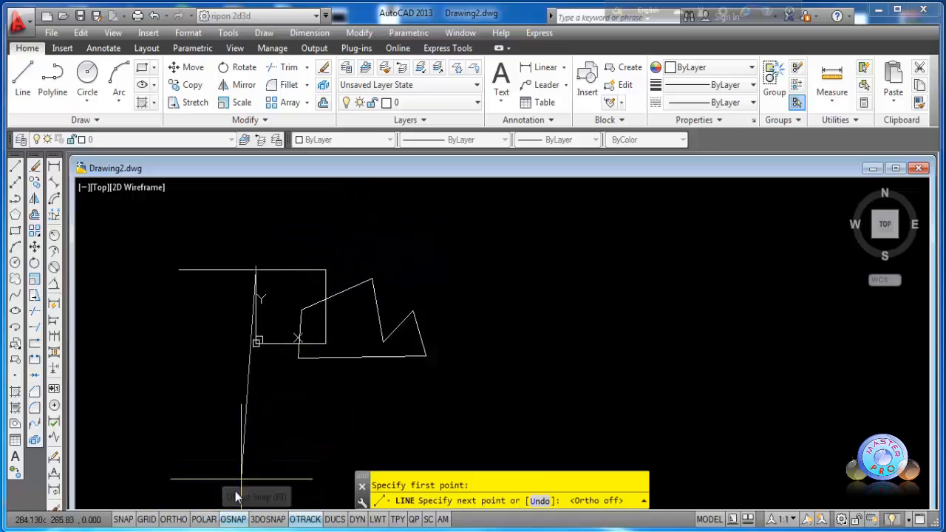
click(204, 520)
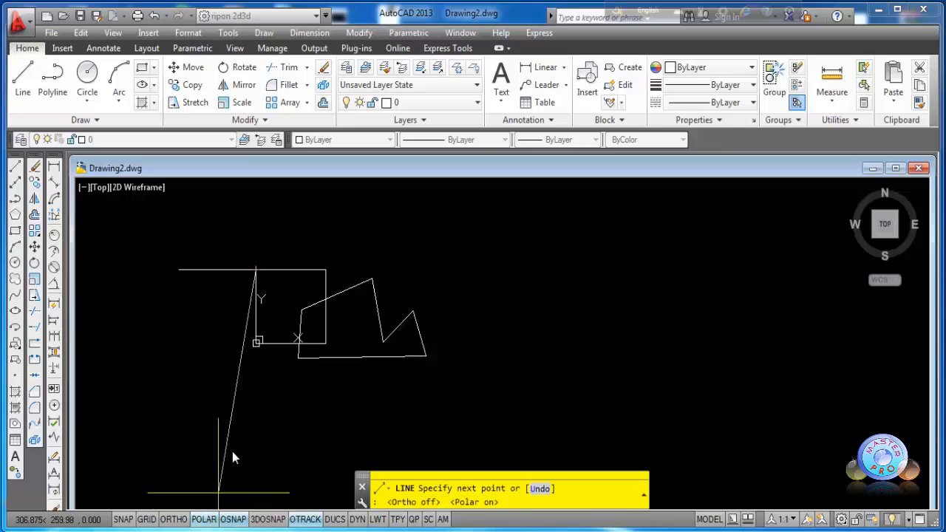
right_click(204, 520)
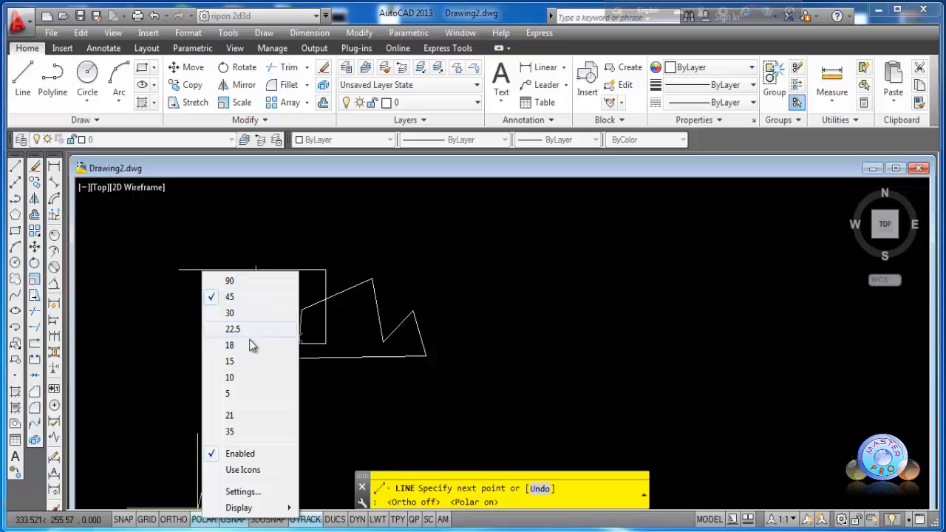
click(233, 432)
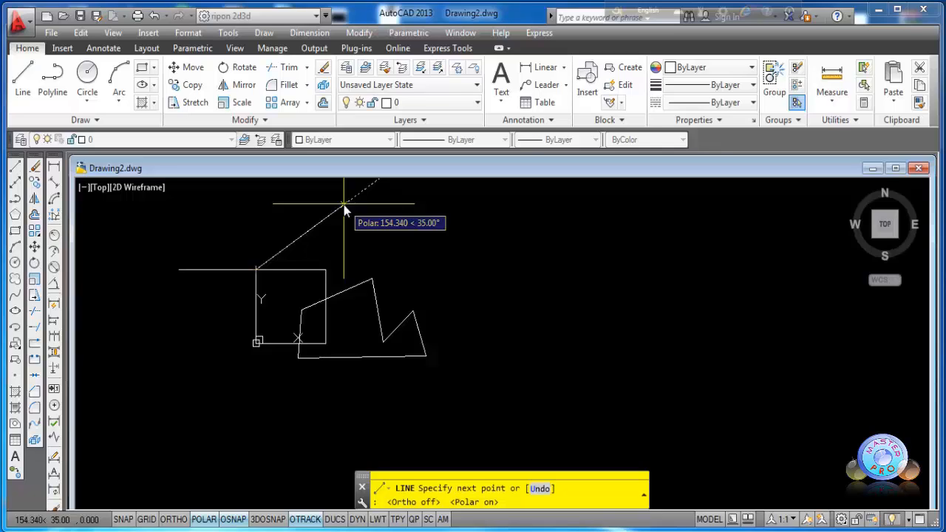
Draw a 100-unit segment along the 35-degree polar direction, up and to the right, and end the line.
text(100)
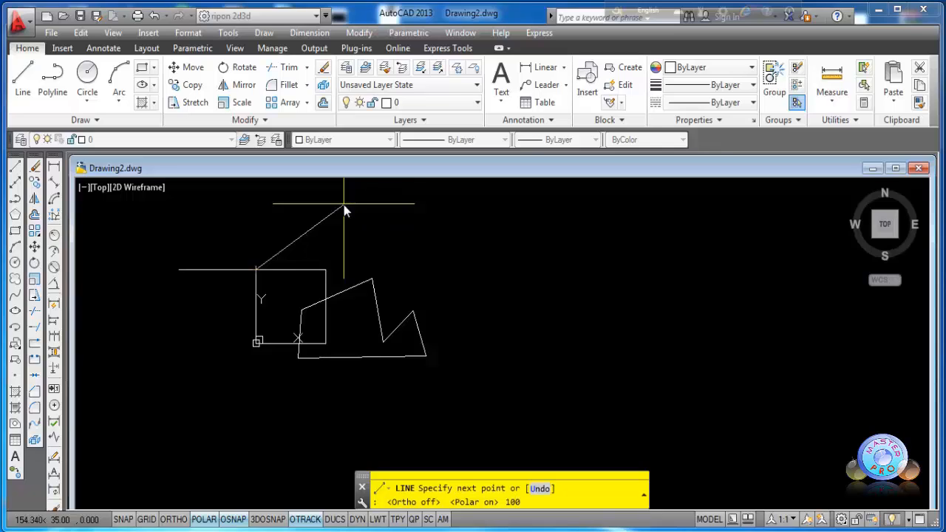
key(Return)
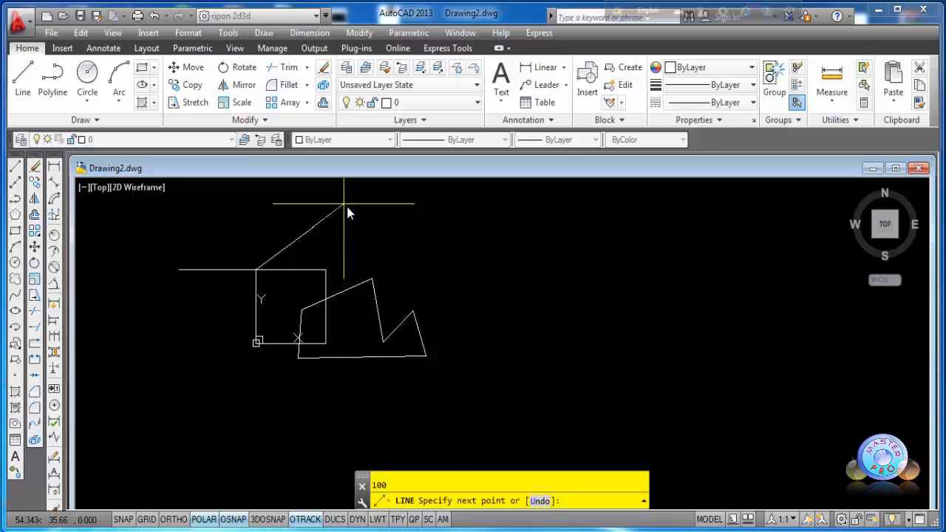
middle_drag(345, 204, 394, 365)
right_click(326, 275)
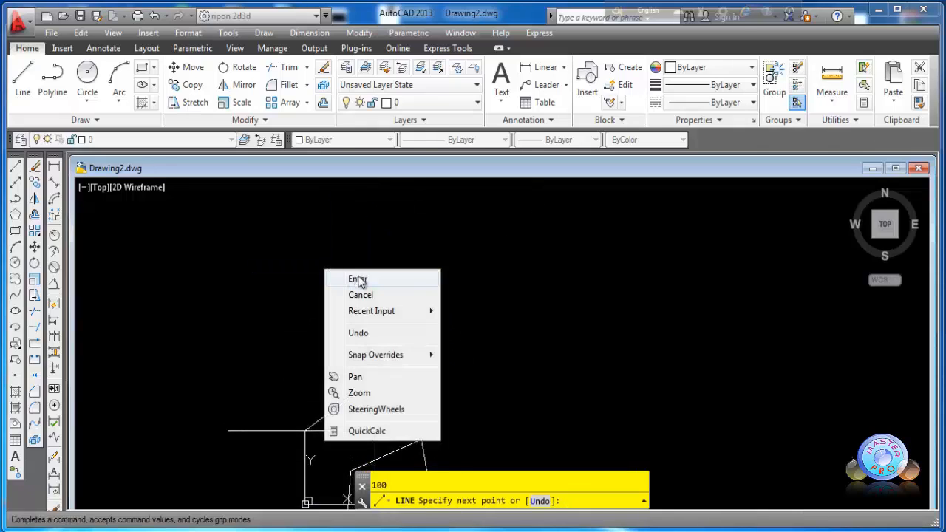
click(358, 278)
middle_drag(355, 419, 363, 343)
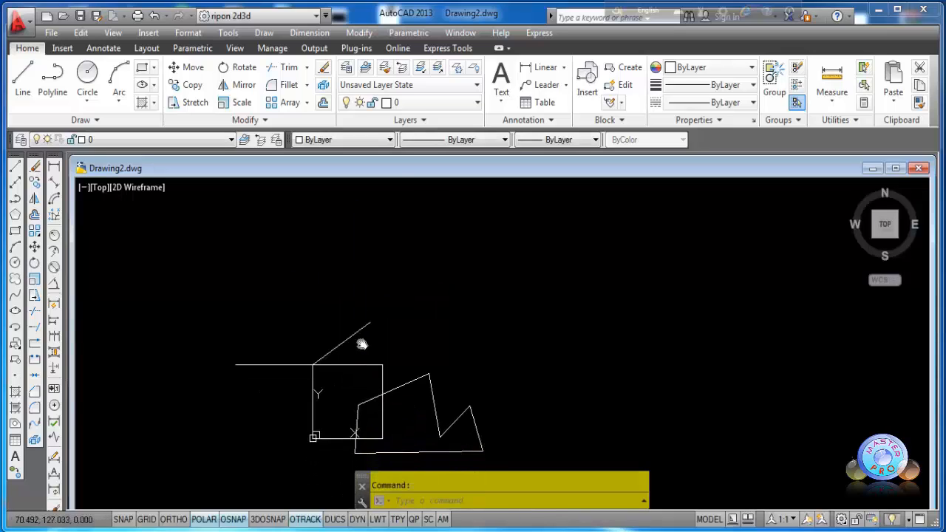
scroll(339, 340, up, 3)
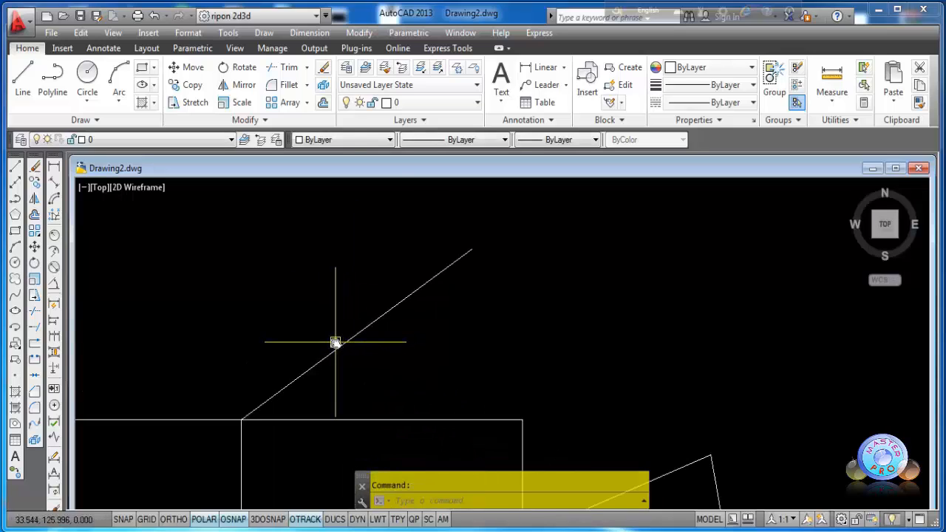
scroll(352, 315, up, 2)
scroll(356, 310, down, 2)
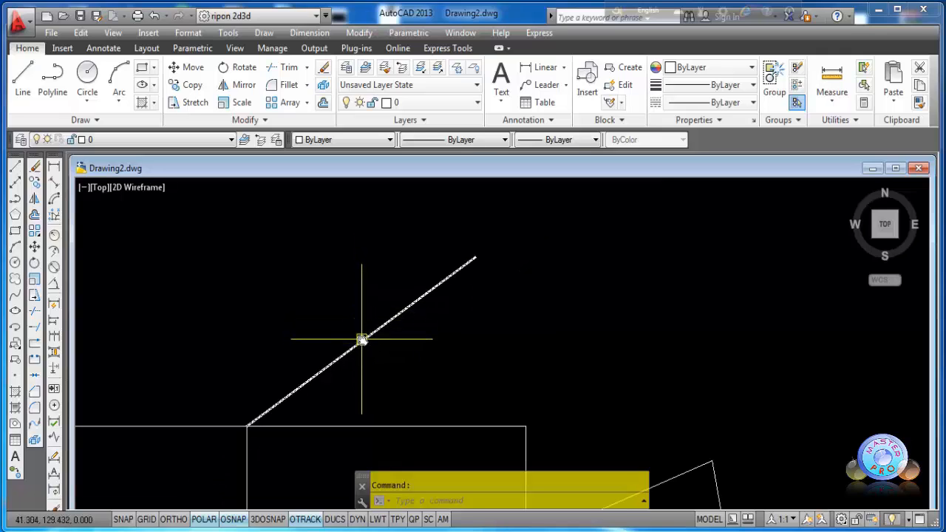
scroll(406, 338, down, 4)
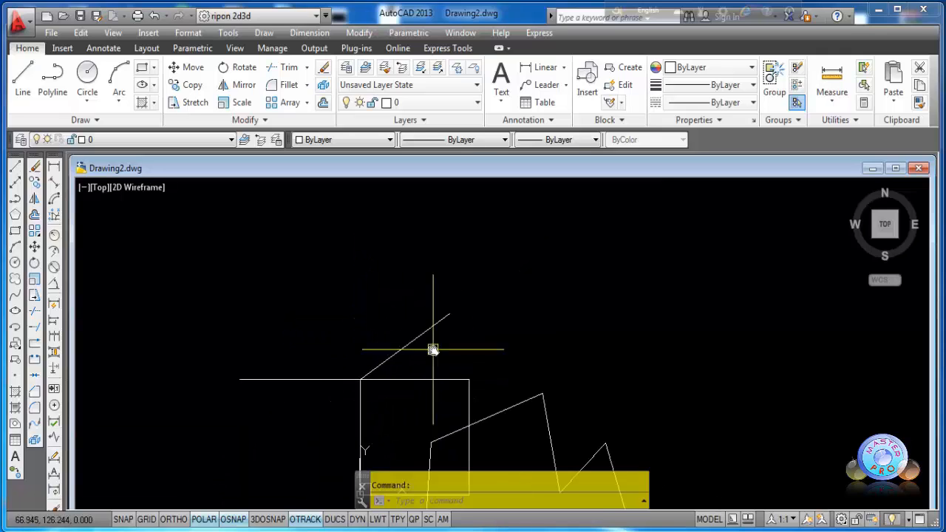
middle_drag(442, 355, 424, 266)
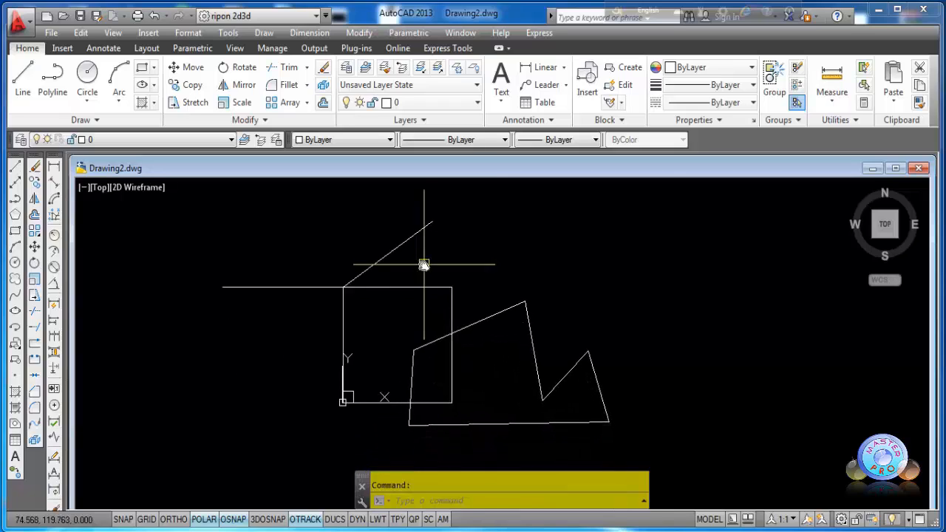